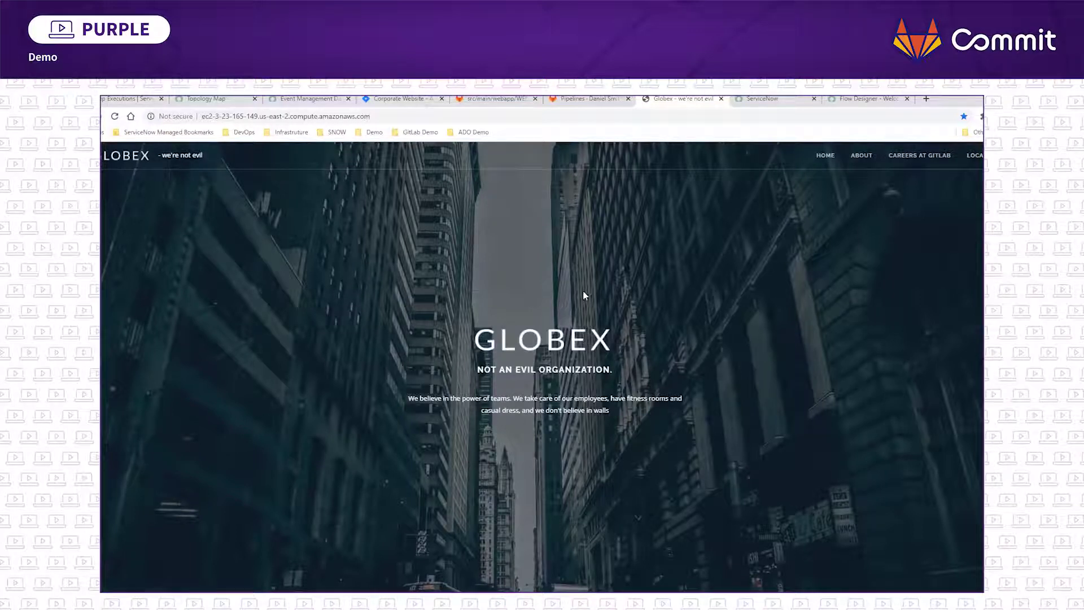
Step: Review the Globex website, the Corporate Website backlog in Jira, and the CorpSite views folder and pipelines in GitLab
scroll(626, 322, down, 2)
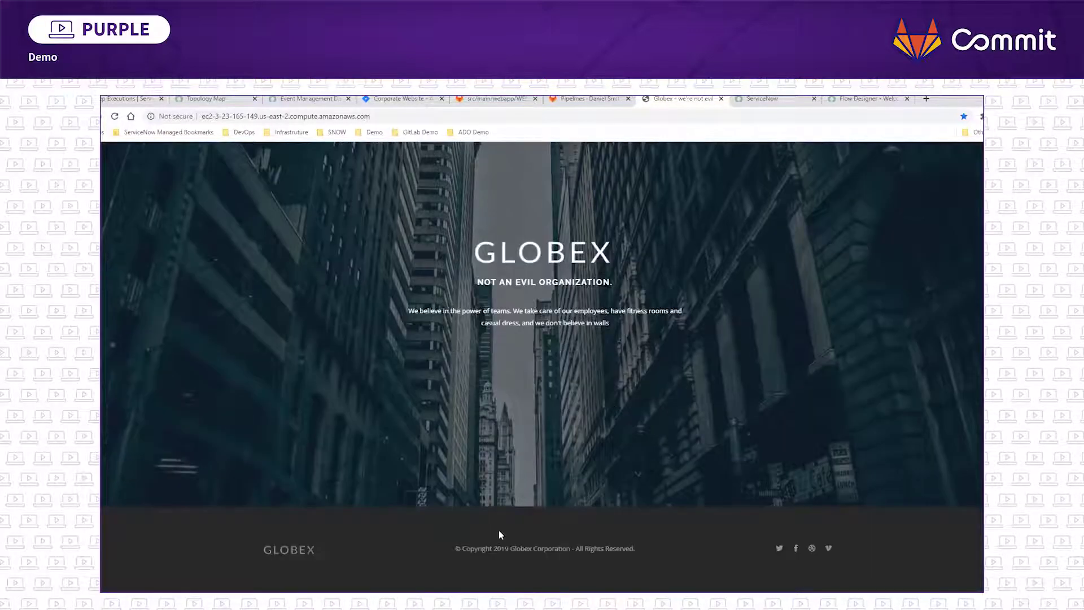
scroll(608, 412, up, 2)
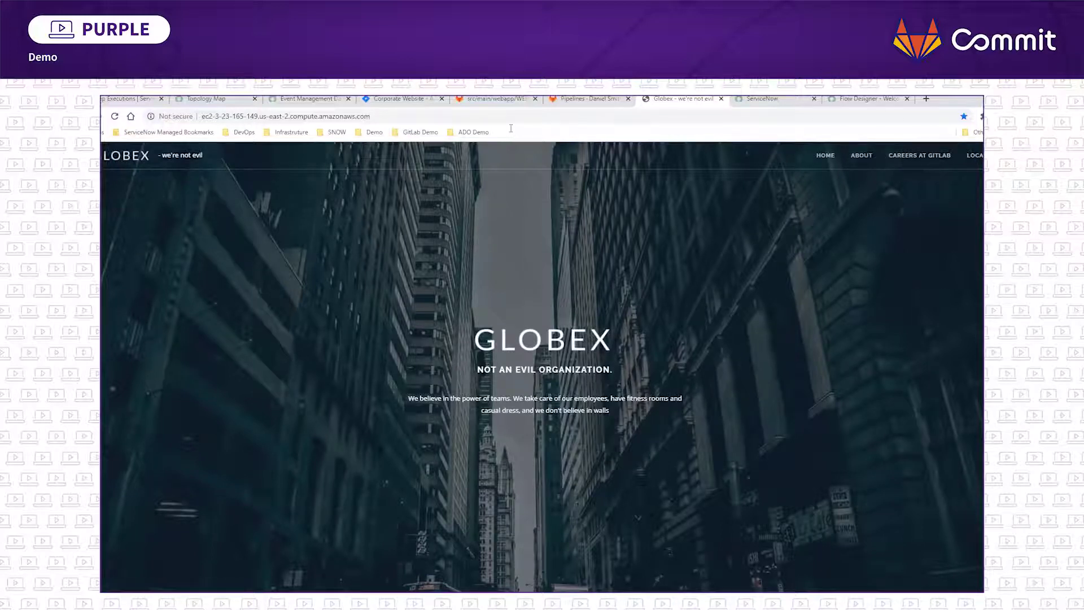
click(405, 101)
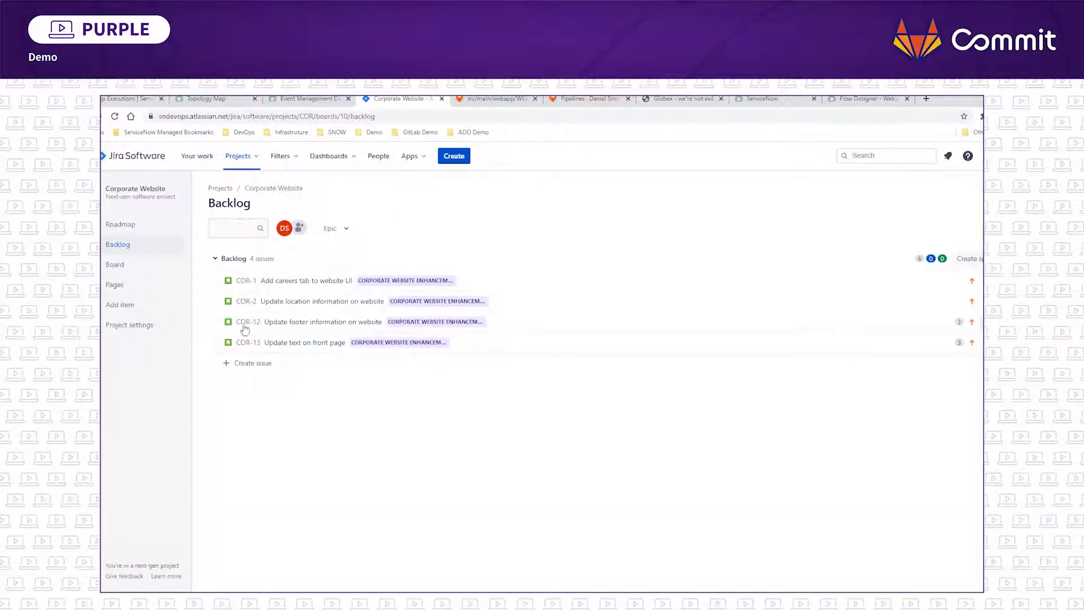
click(497, 100)
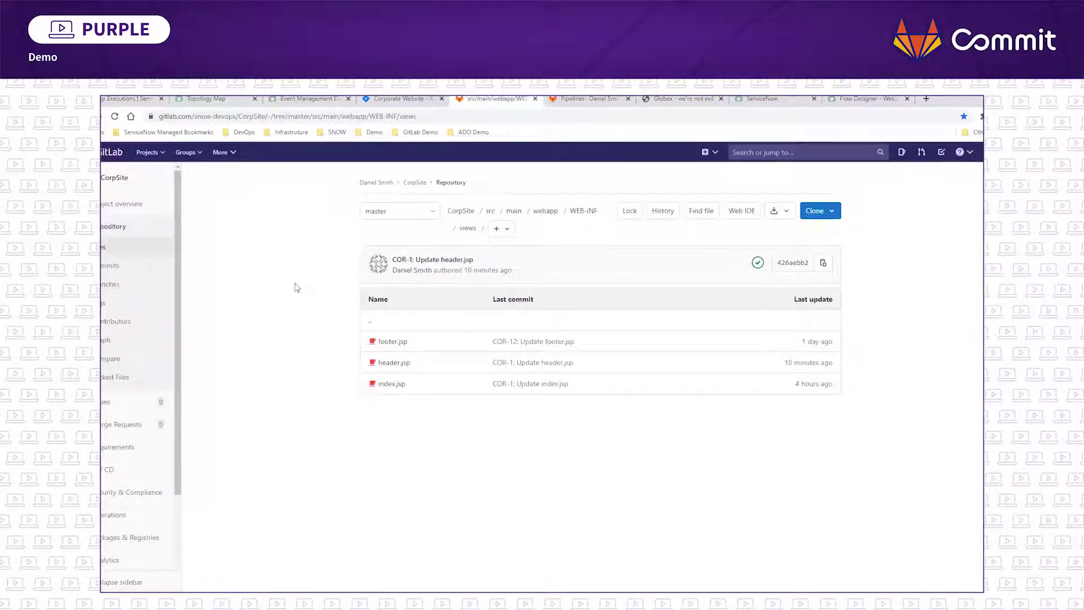
click(594, 100)
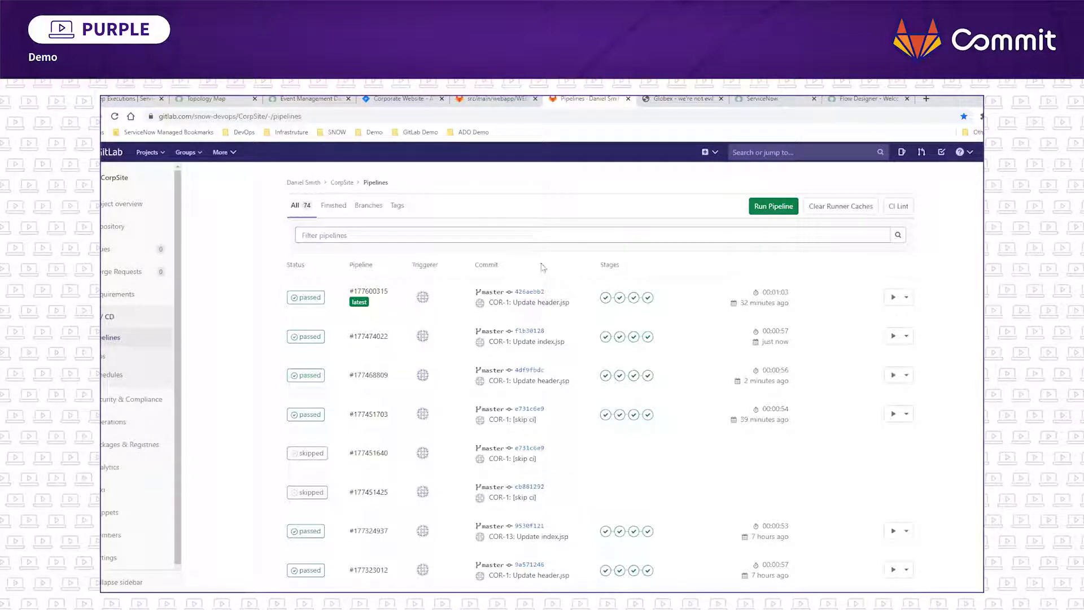
Step: Revisit the Jira backlog and switch to ServiceNow to view today's work items
click(398, 100)
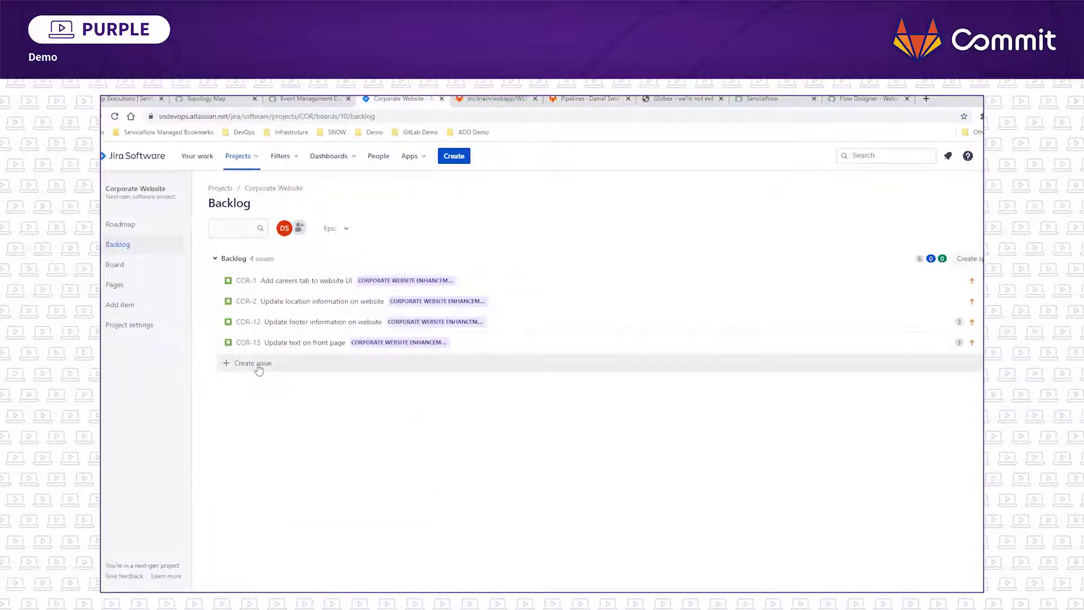
click(112, 102)
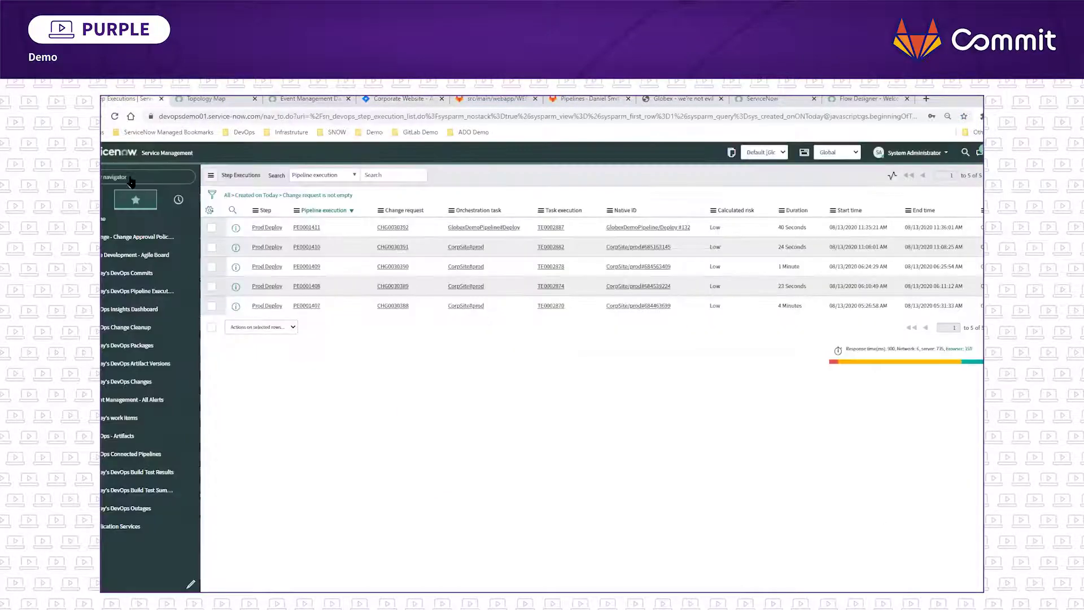
click(125, 422)
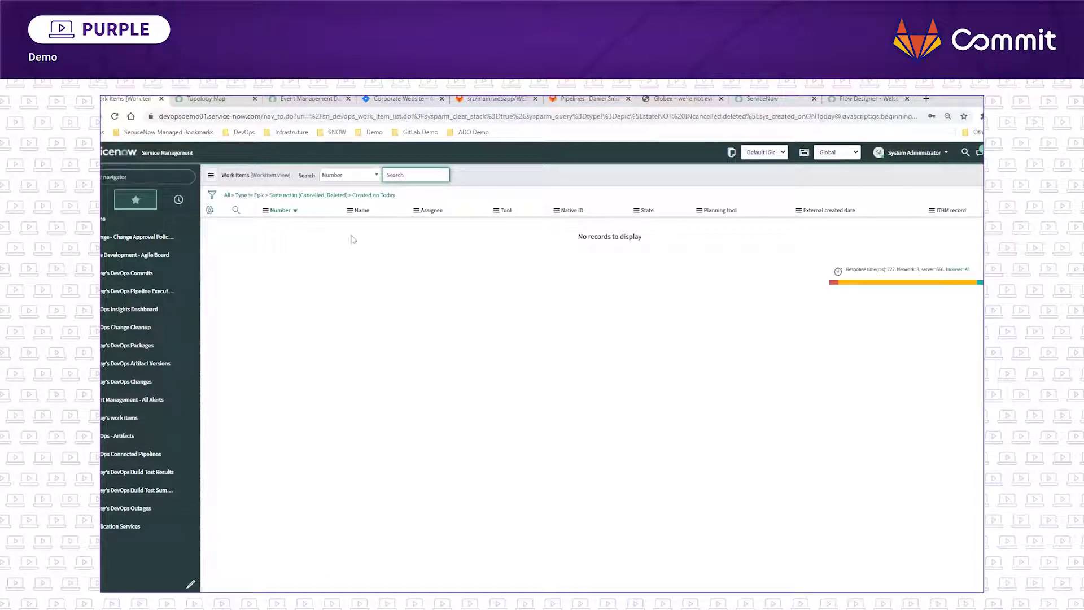
Step: Create an issue titled "Gitlab and ServiceNow love DevOps!" in the Corporate Website backlog in Jira
click(402, 100)
click(246, 363)
text(Gitlab and ServiceNow love DevOps!)
key(Return)
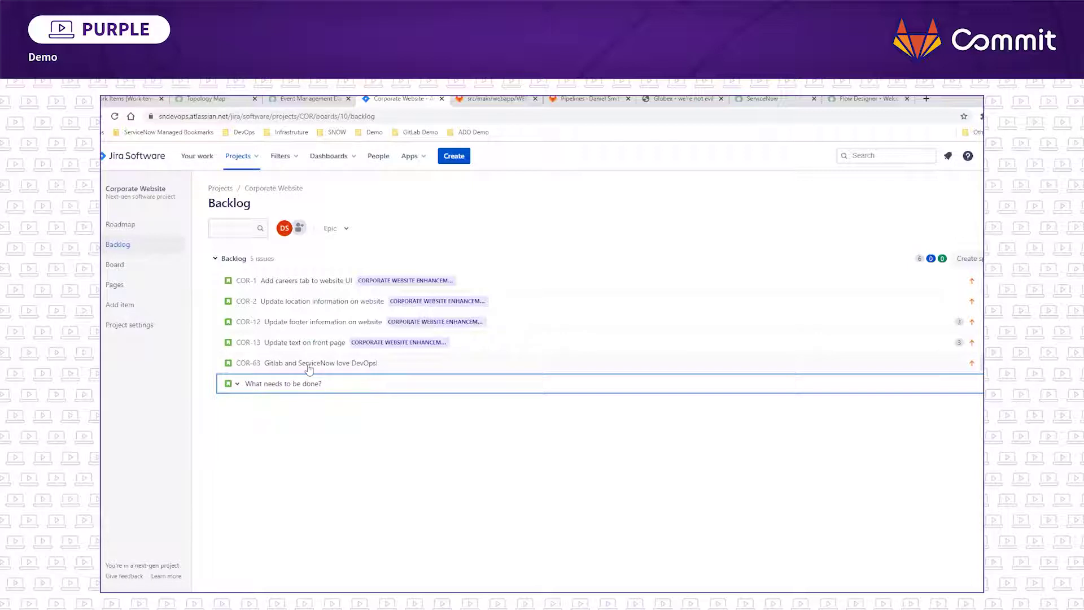
Step: Switch to ServiceNow and refresh today's work items list to check for the new Jira issue
click(118, 99)
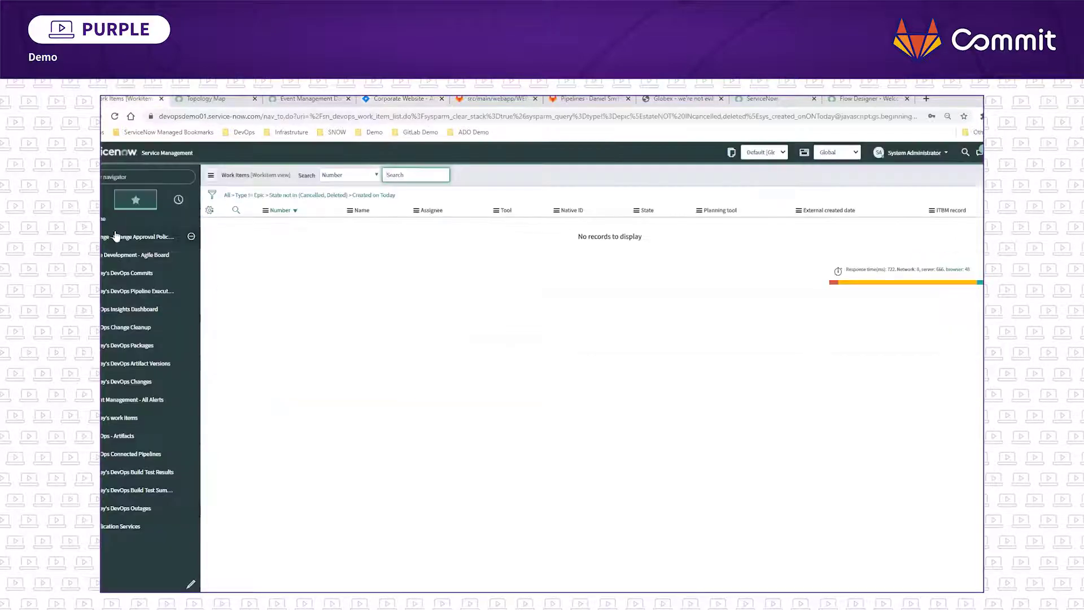
click(211, 175)
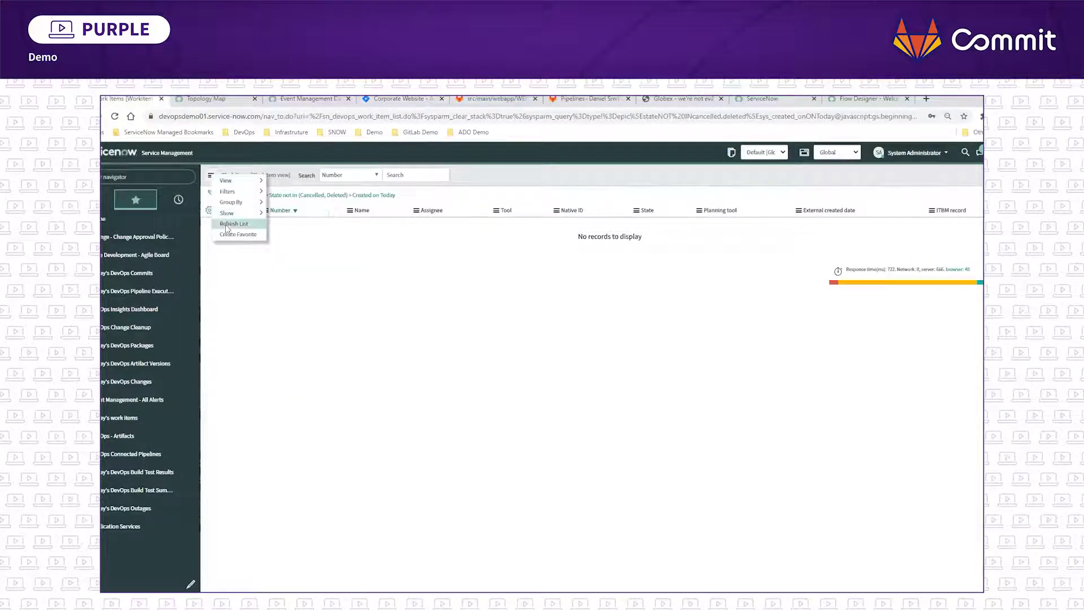
click(227, 226)
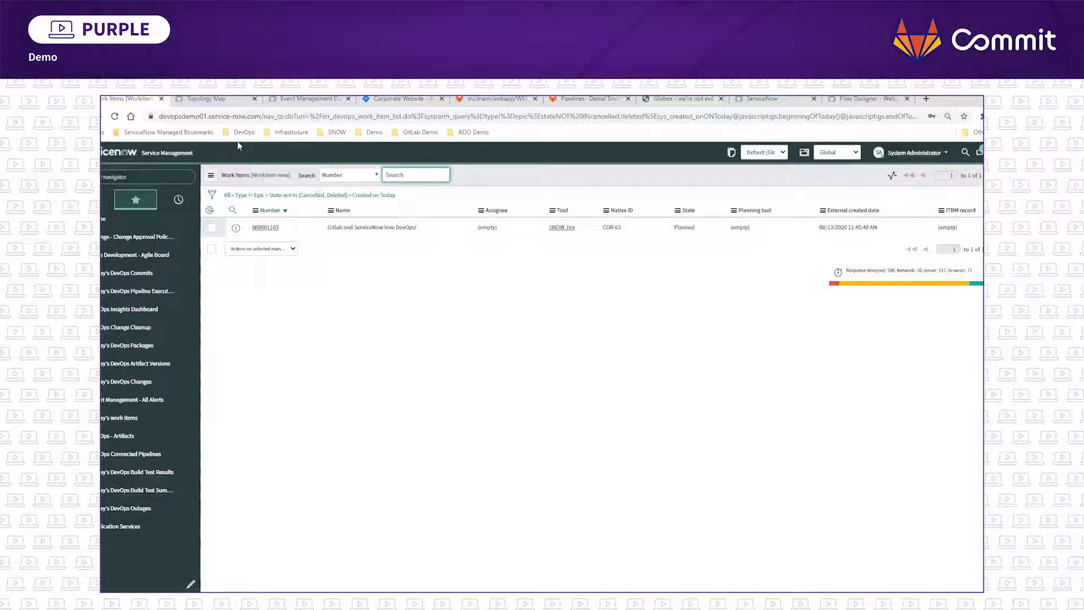
Step: Compare the Event Management dashboard with the live Globex website, and view the Globex Prod Web Service topology map
click(299, 99)
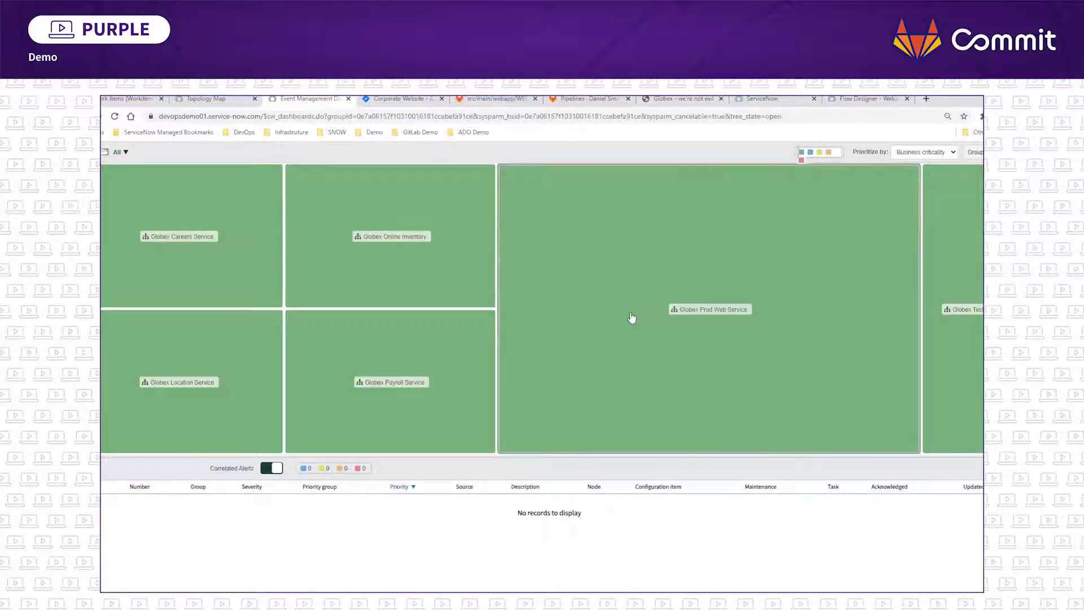
click(683, 100)
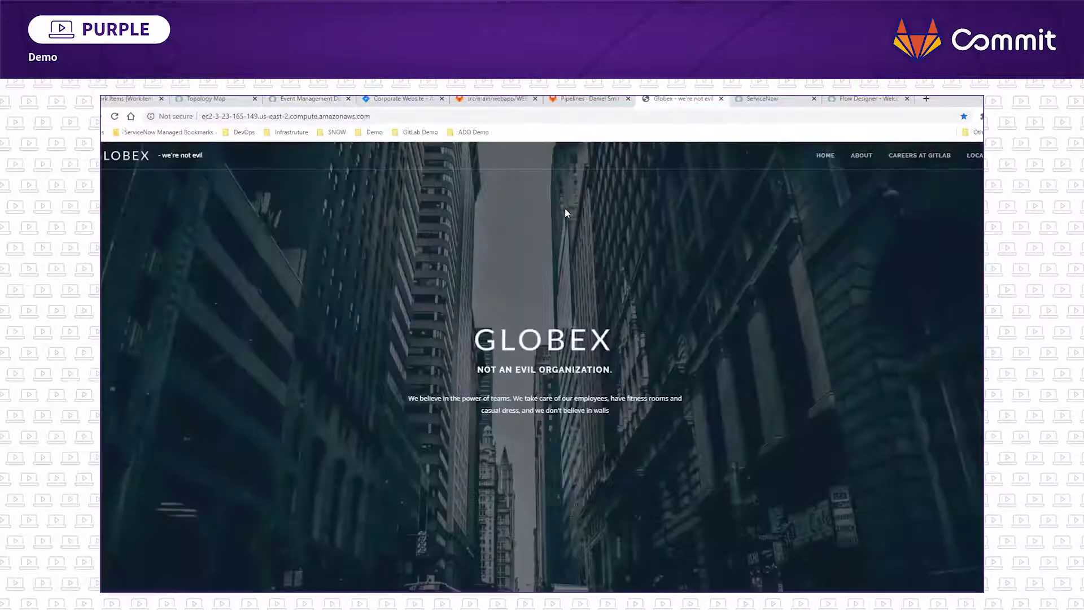
click(302, 101)
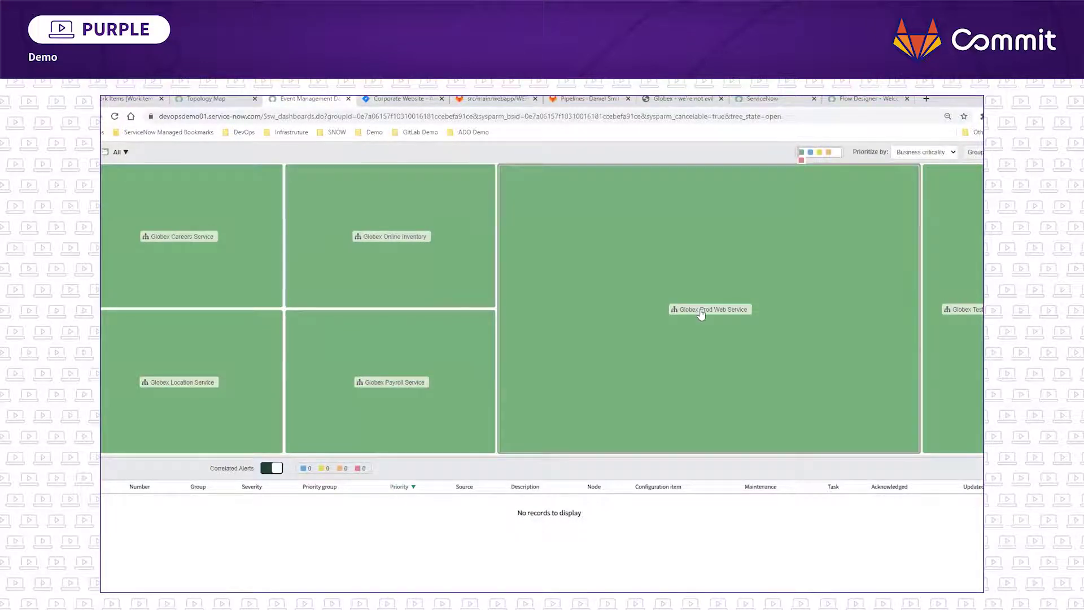
click(526, 207)
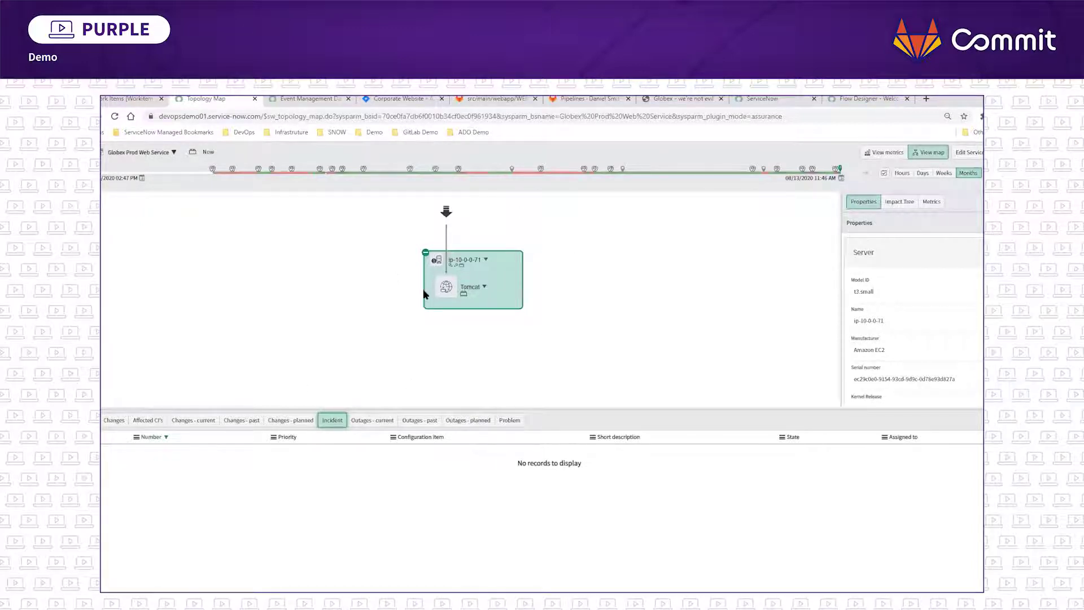
Step: Examine the current and past outages, incidents, configuration changes and past change requests of Globex Prod Web Service
click(374, 424)
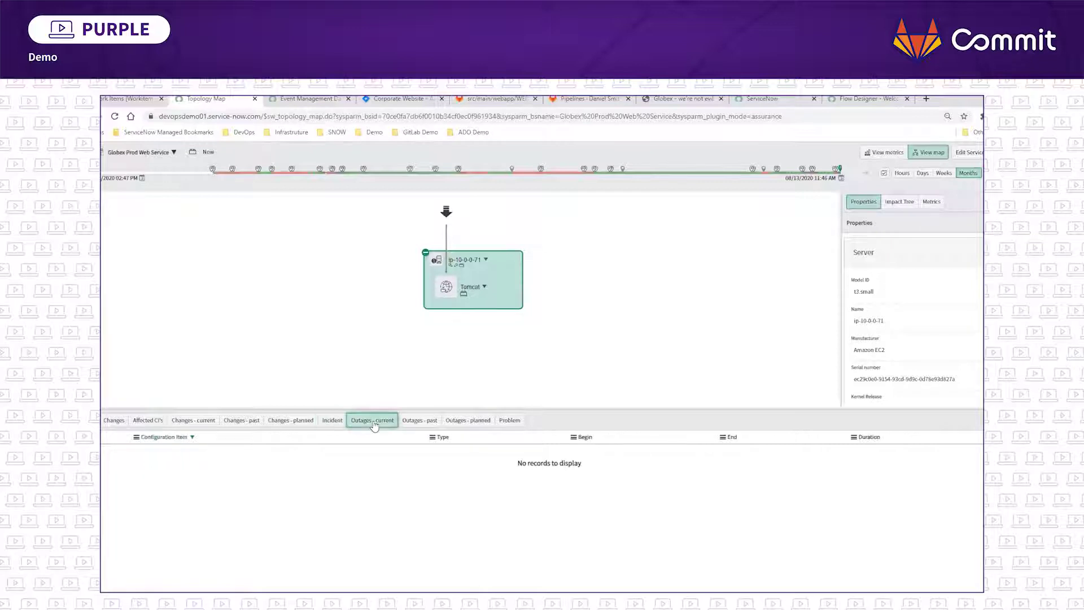
click(422, 423)
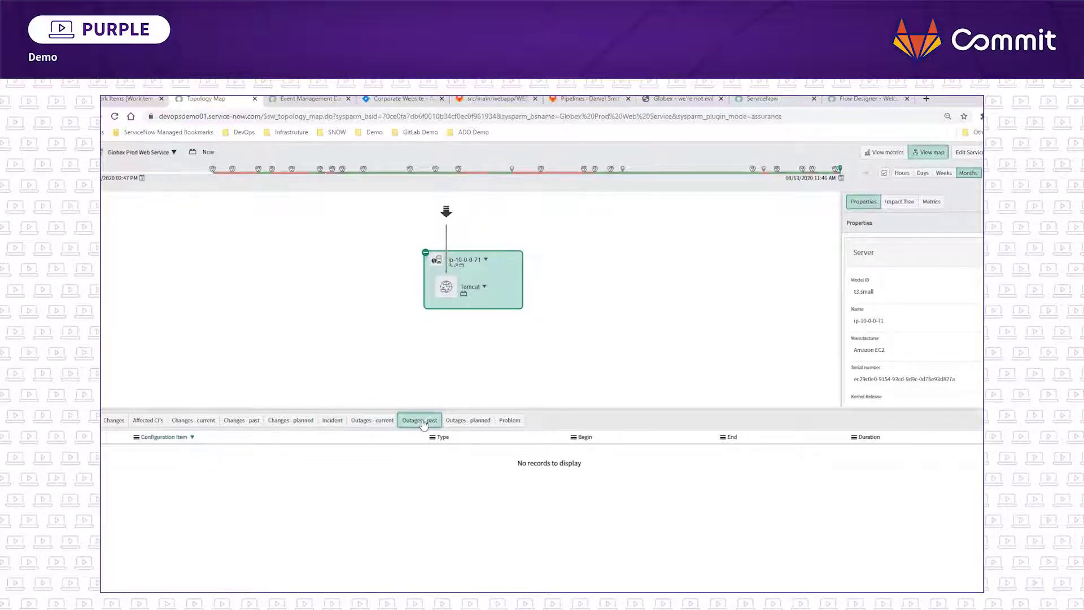
click(336, 424)
click(241, 421)
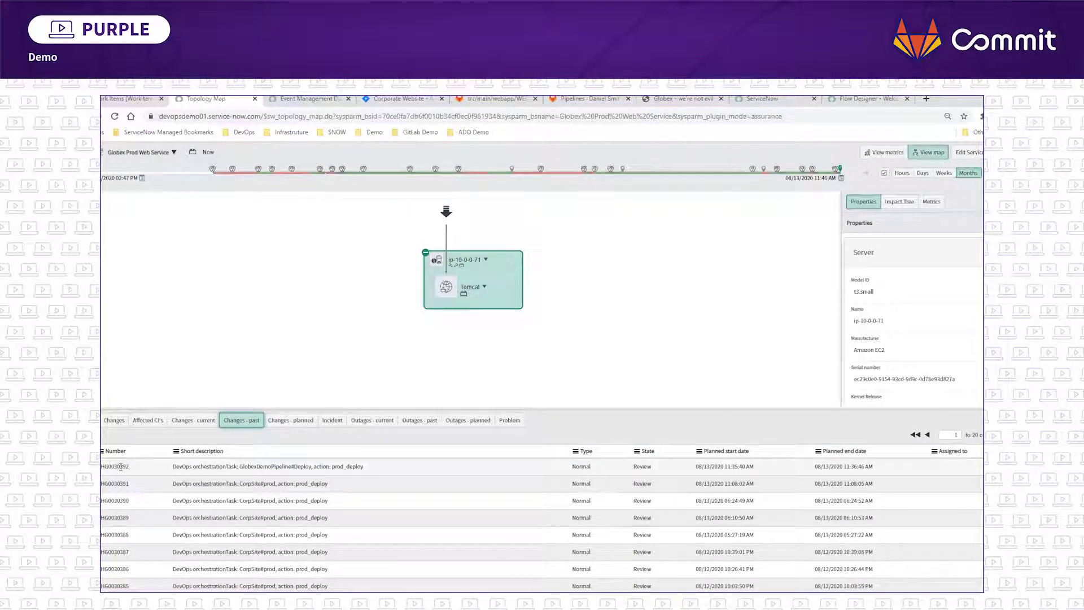
click(114, 420)
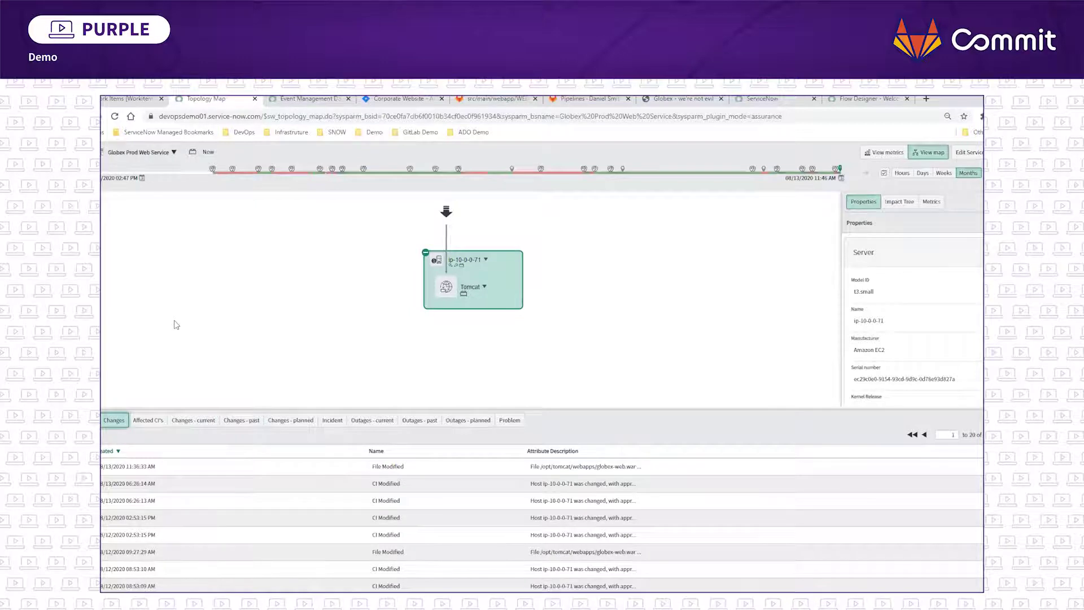
mouse_move(156, 467)
click(242, 422)
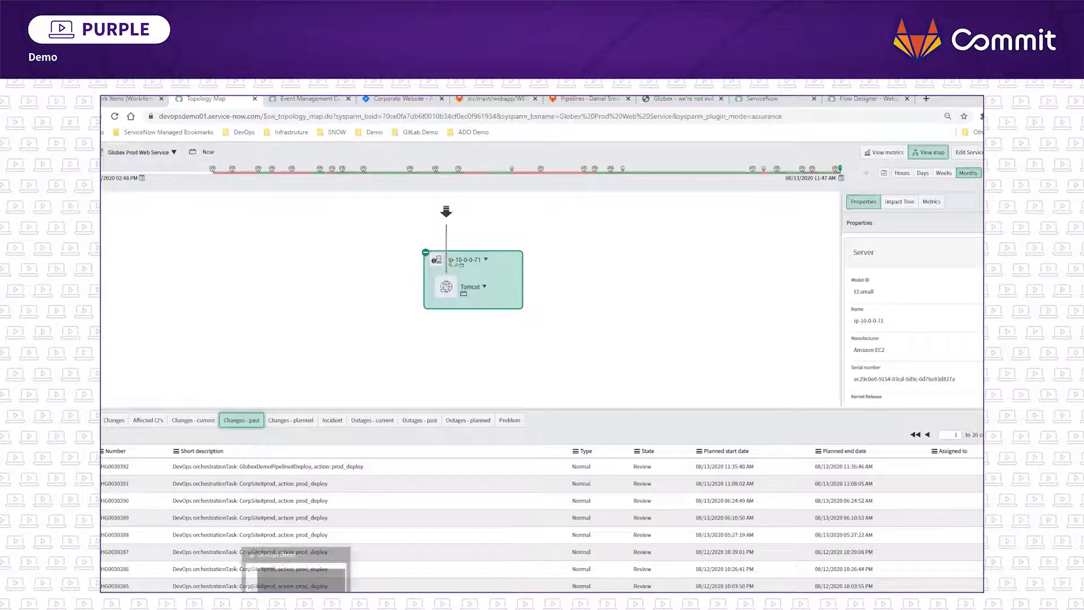
Step: Switch to the DevOps Demo terminal session, run the ./alert.sh script, and return to the browser
click(320, 573)
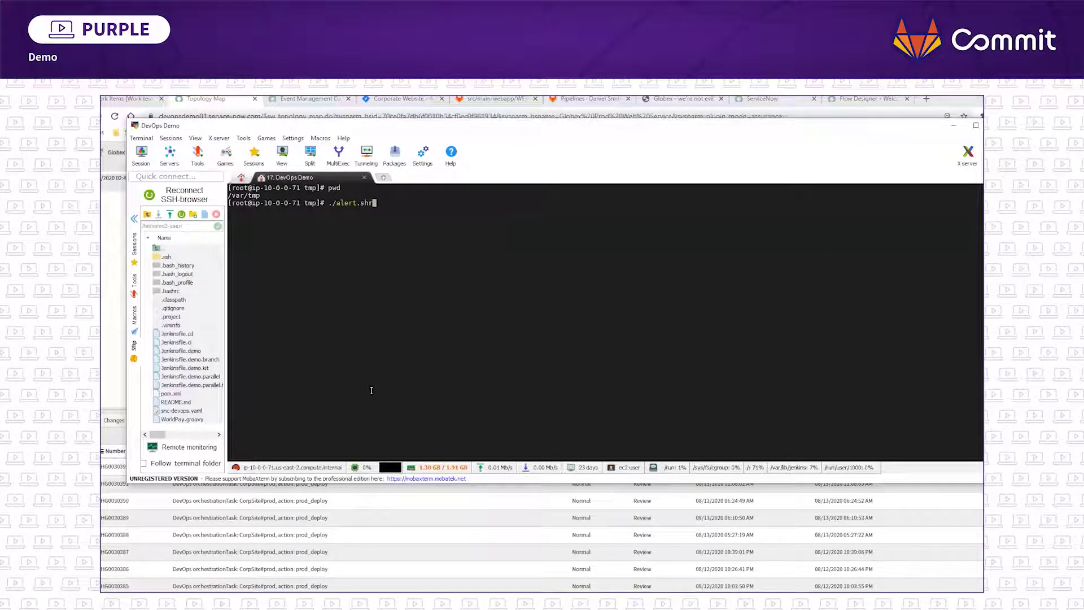
key(Return)
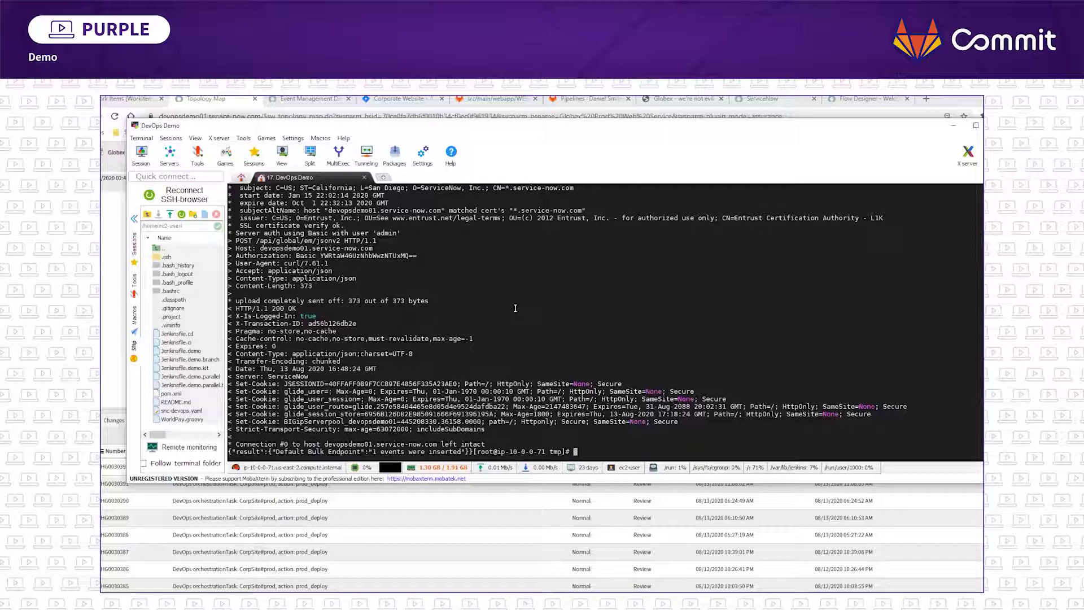
click(951, 128)
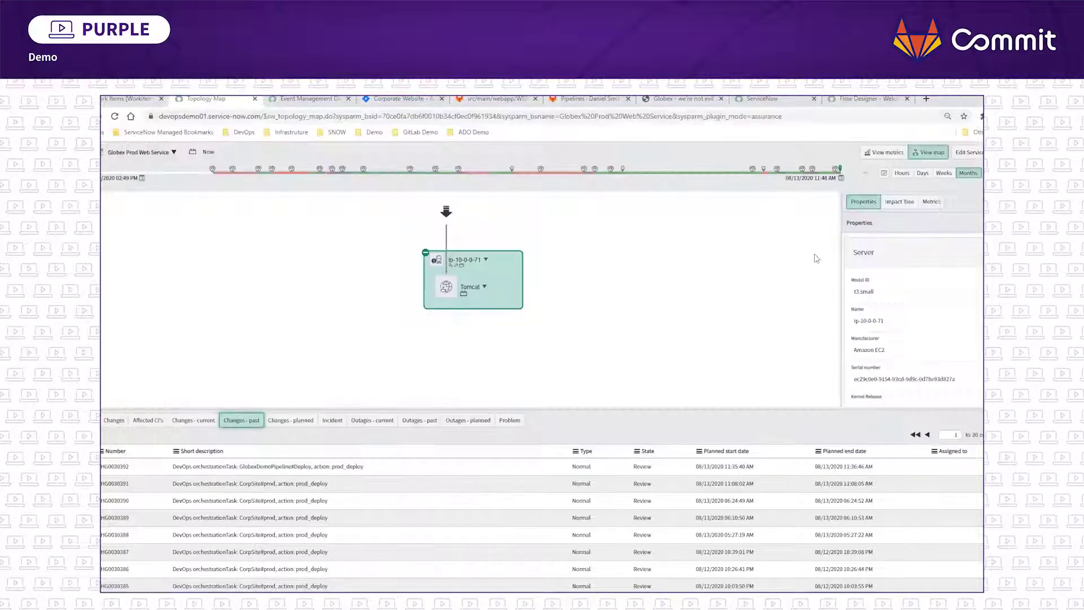
Step: Check the Event Management dashboard, and inspect the incidents and alerts on the Globex Prod Web Service map
click(331, 102)
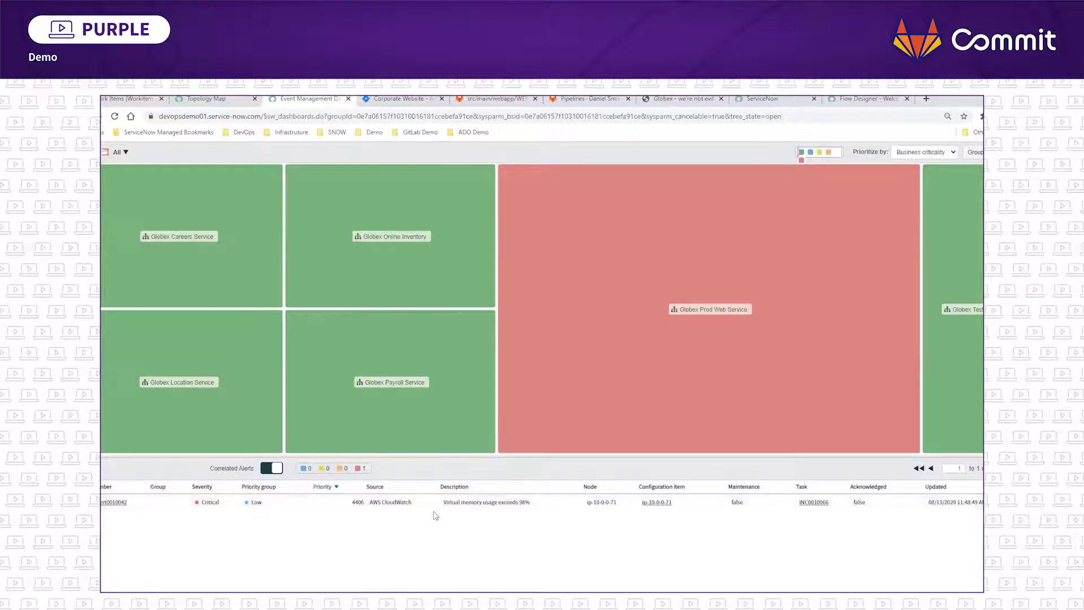
click(215, 101)
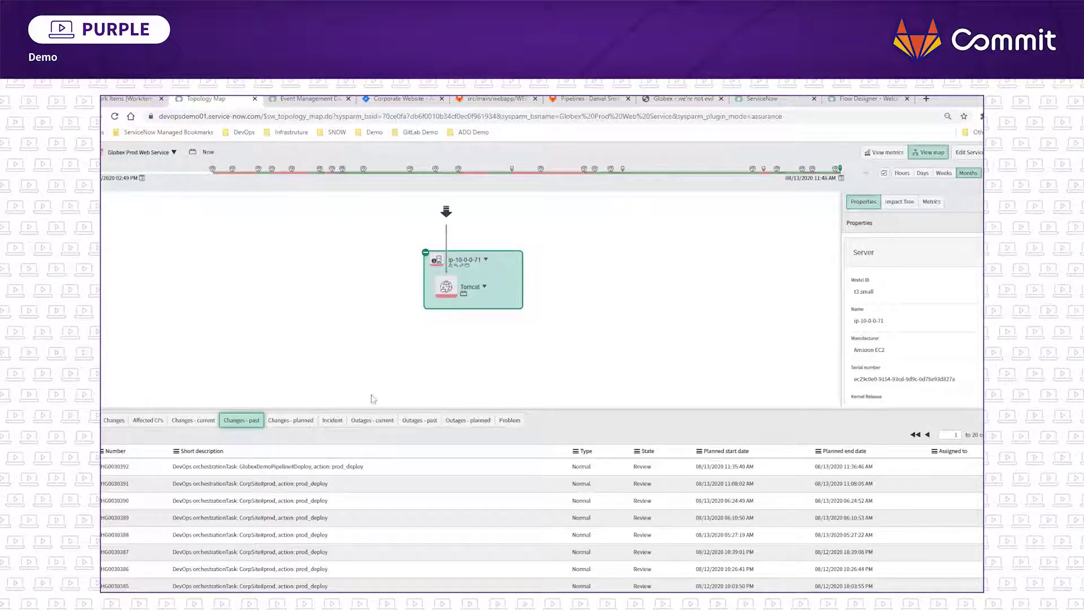
click(333, 421)
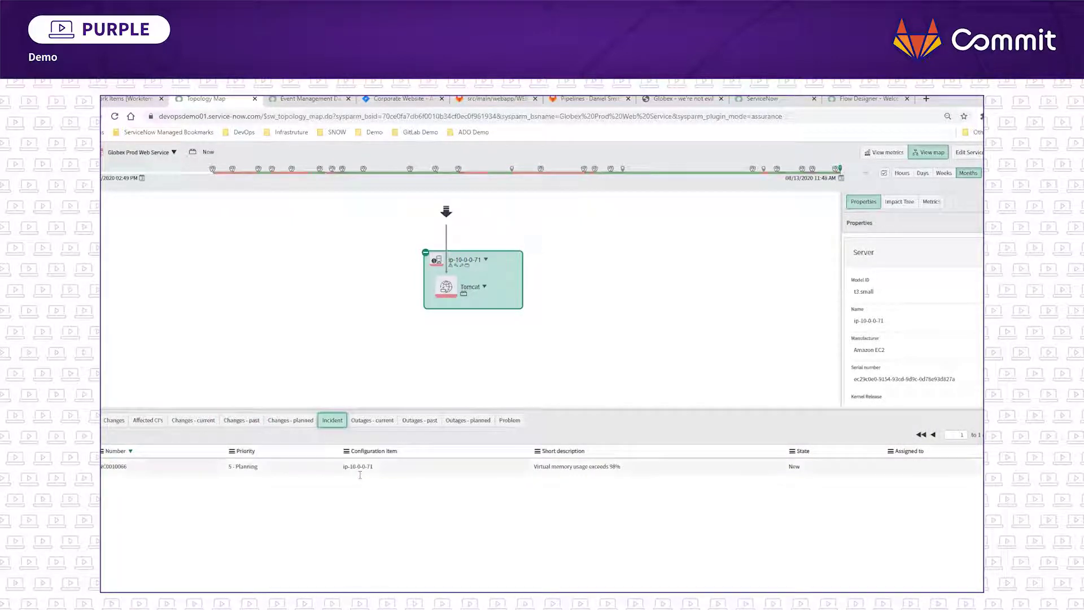
click(94, 423)
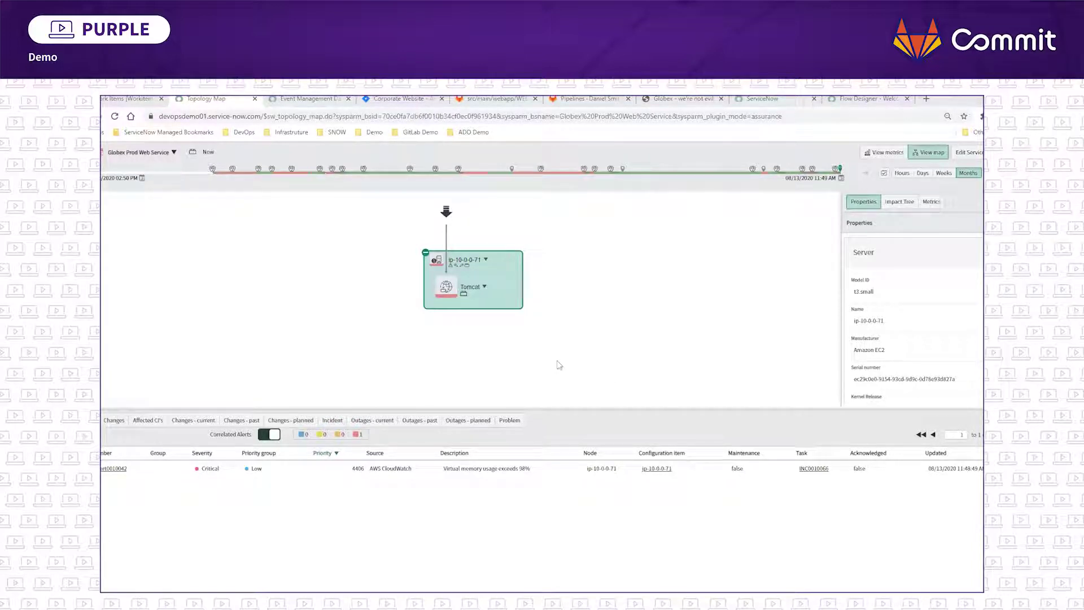
Step: Check the Jira backlog for the front page text issue, and open index.jsp in GitLab's CorpSite repository for editing
click(397, 100)
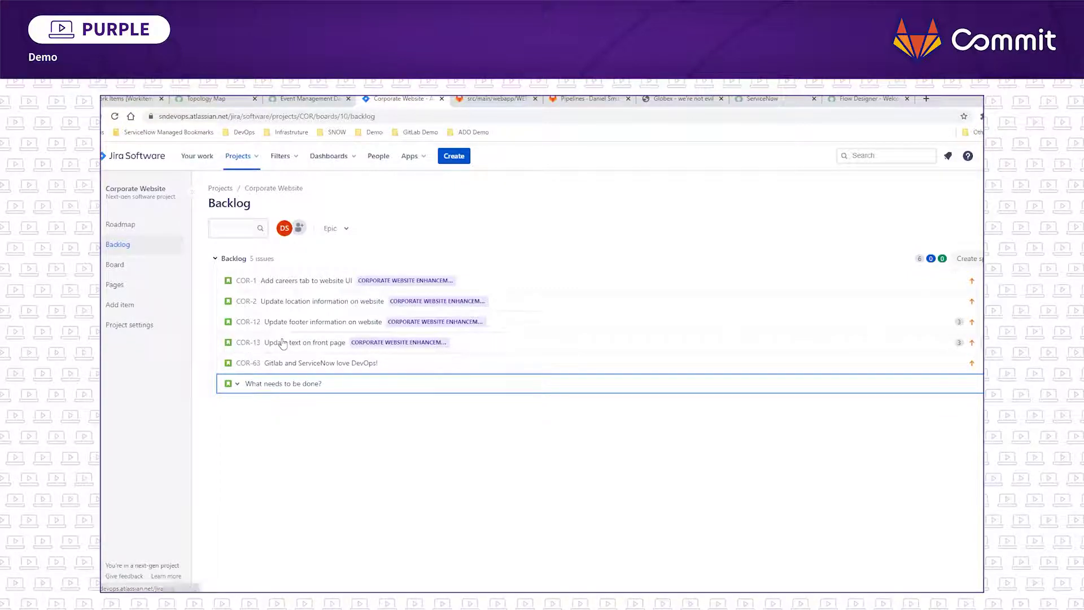
click(503, 99)
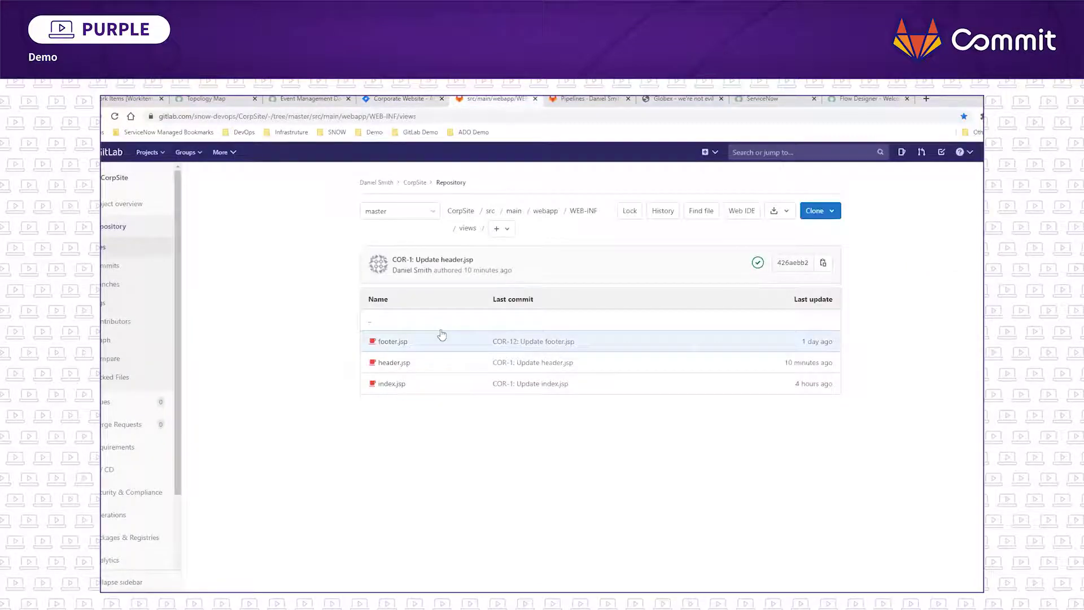
click(392, 385)
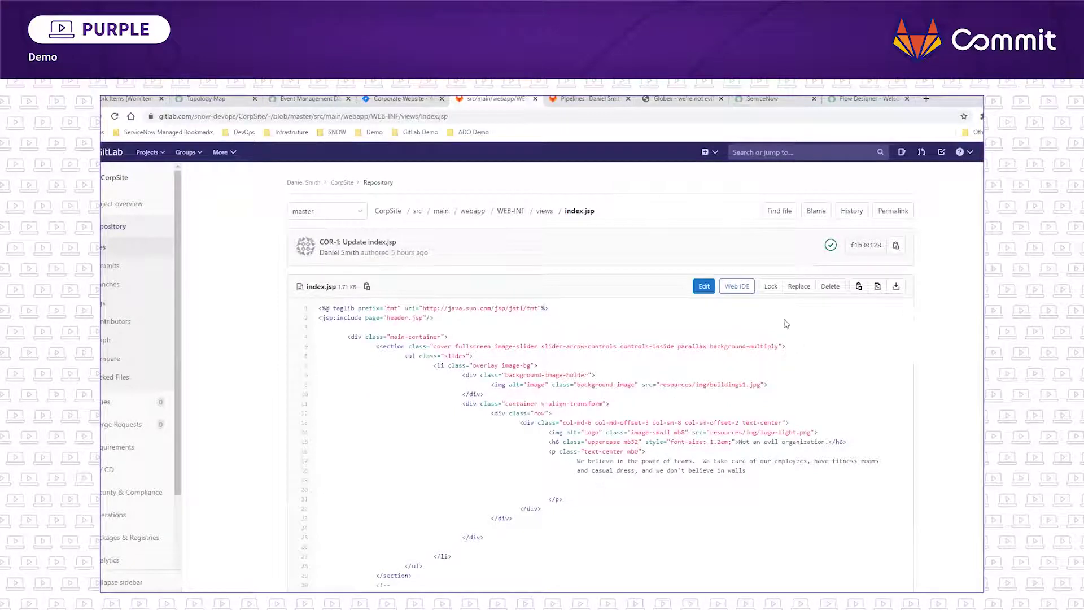
click(704, 286)
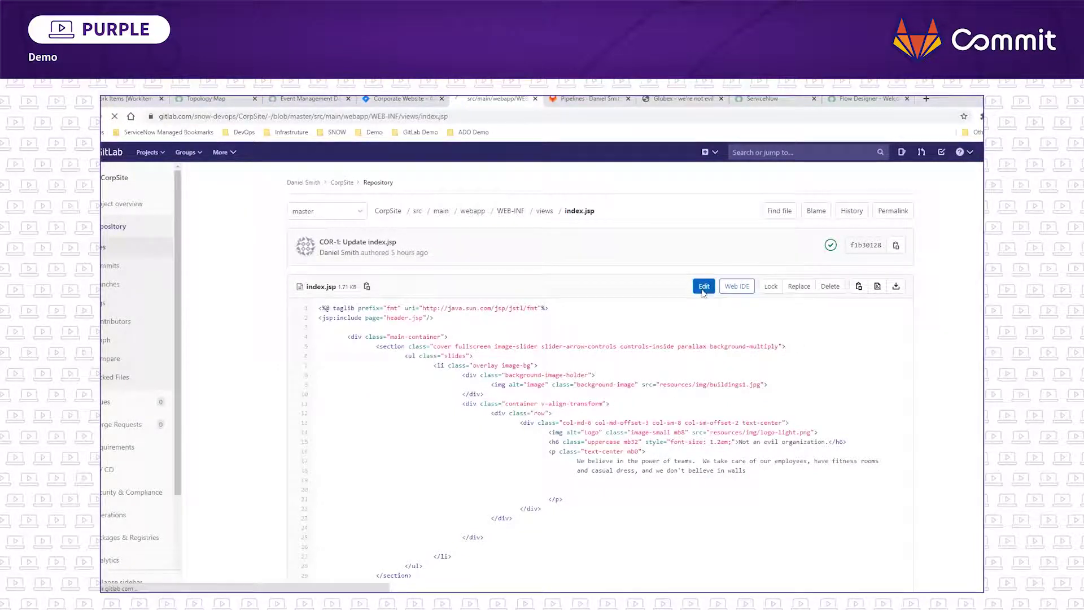
Step: Insert the line "<h2>Hello GitLab Commit Conference!</h2>" below the text "and casual dress, and we don't believe in walls" in index.jsp
click(551, 457)
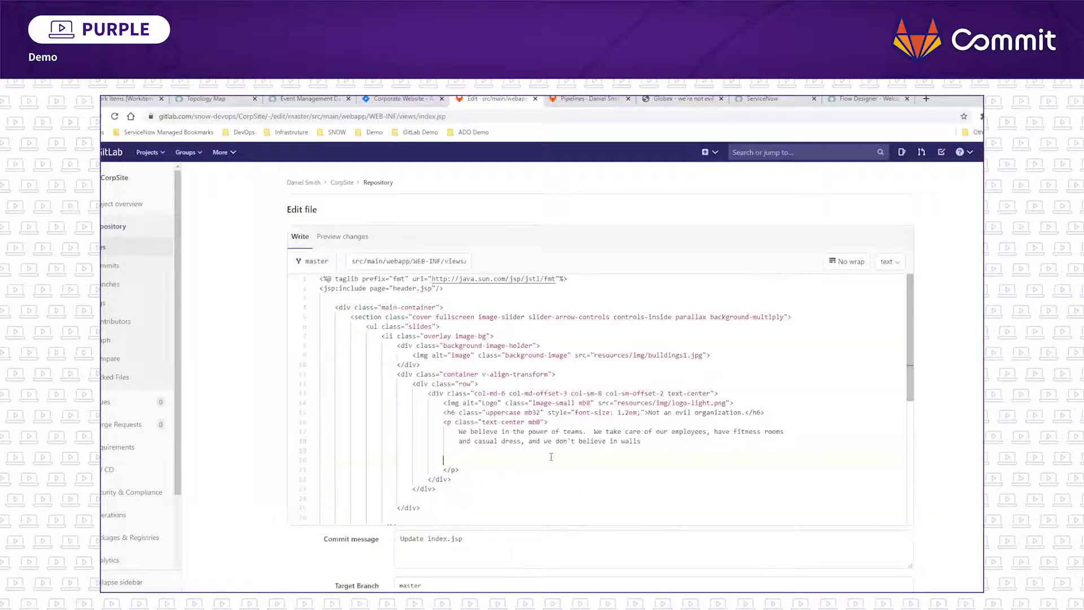
right_click(551, 456)
click(531, 459)
text(<h2>Hello GitLab Commit Conference!</h2>)
key(Return)
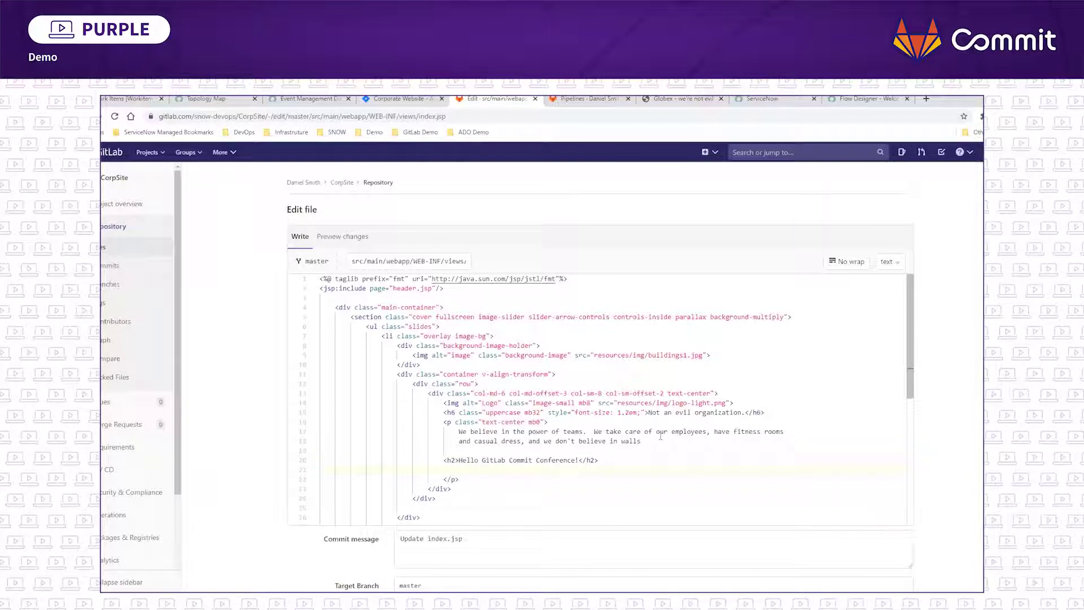
scroll(429, 468, down, 3)
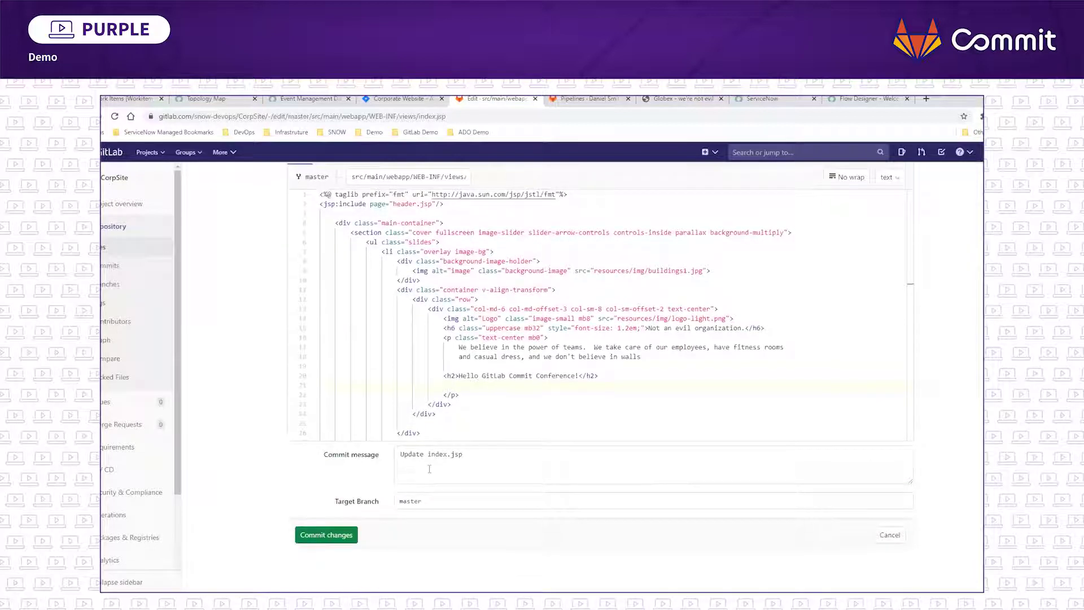
Step: Commit the index.jsp change to master with the commit message "COR-13: Update index.jsp"
click(402, 456)
text(COR-)
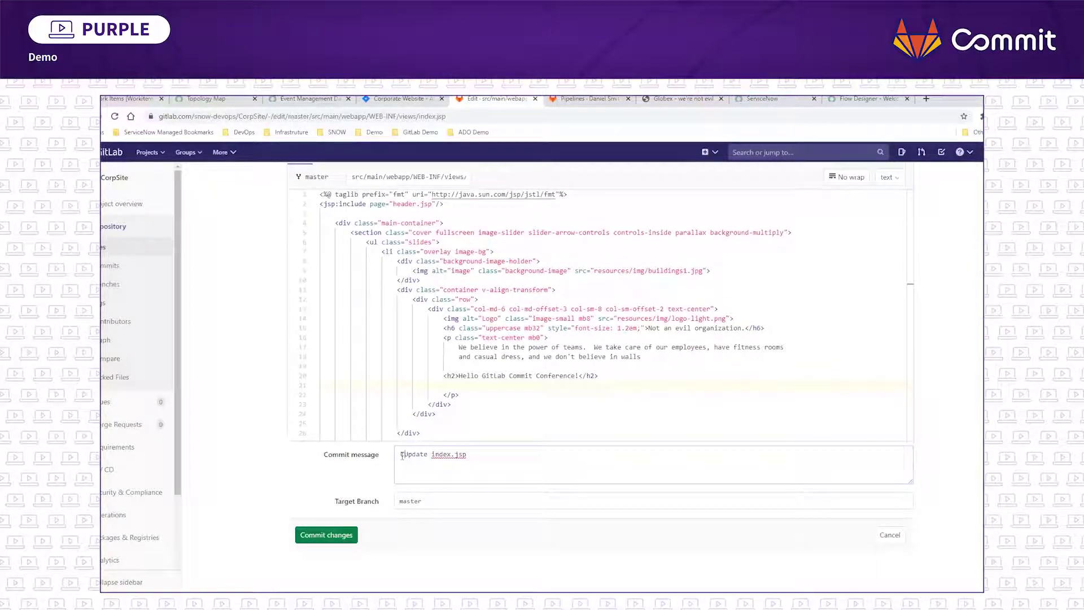
text(13:)
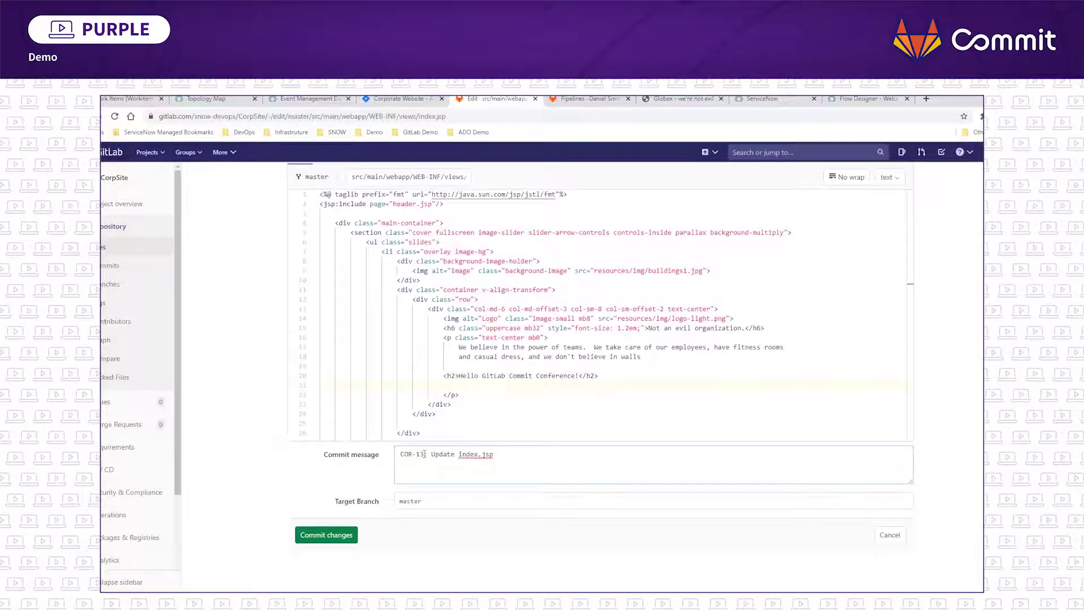
click(325, 535)
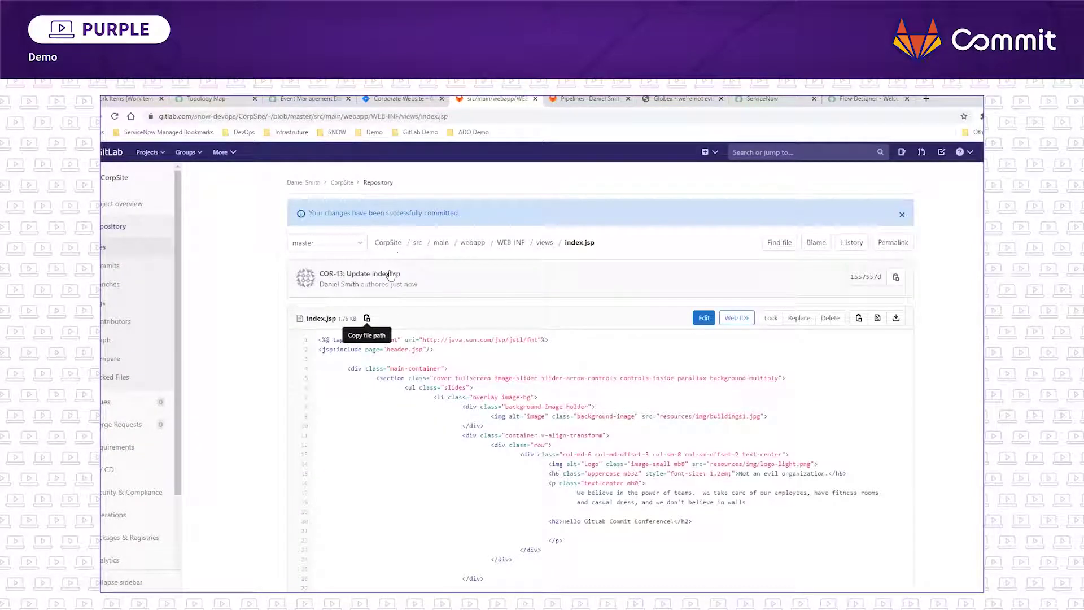
Step: Check the CorpSite pipelines in GitLab and the live Globex front page, and switch to the ServiceNow work items list
click(598, 101)
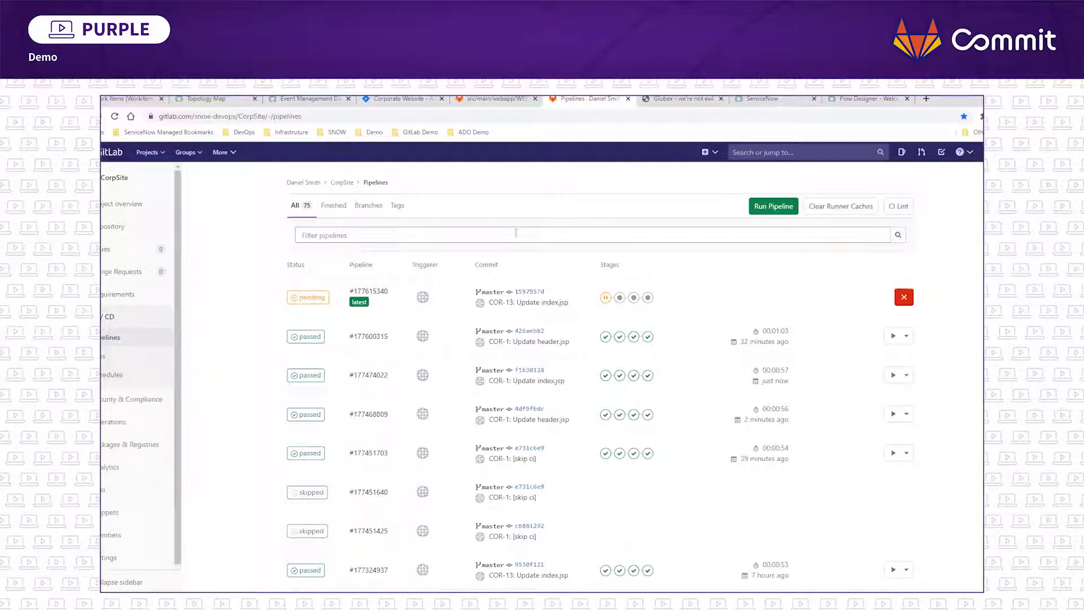
click(680, 101)
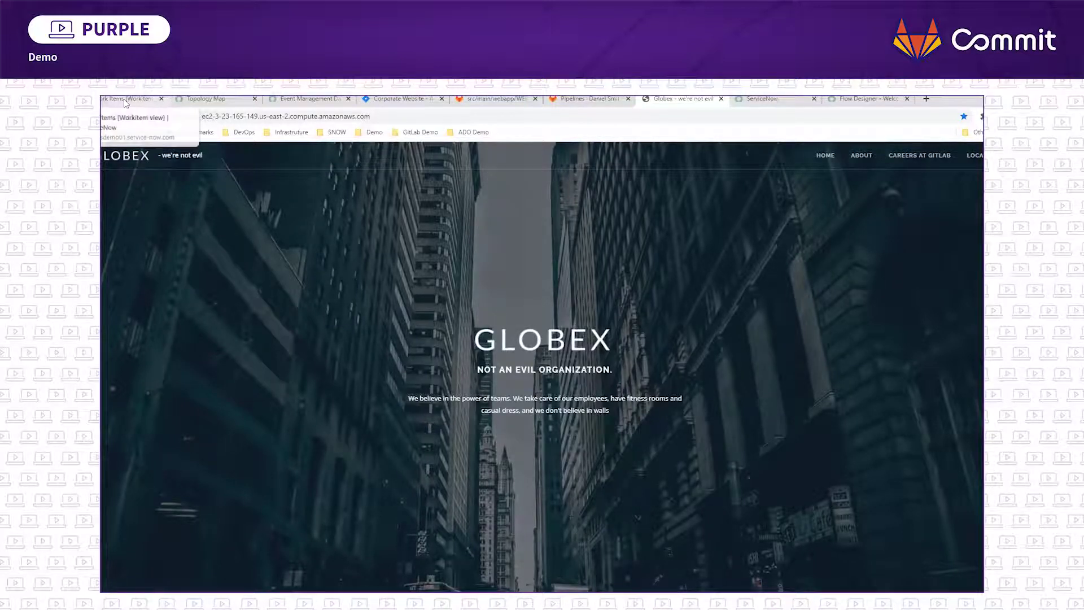
click(125, 100)
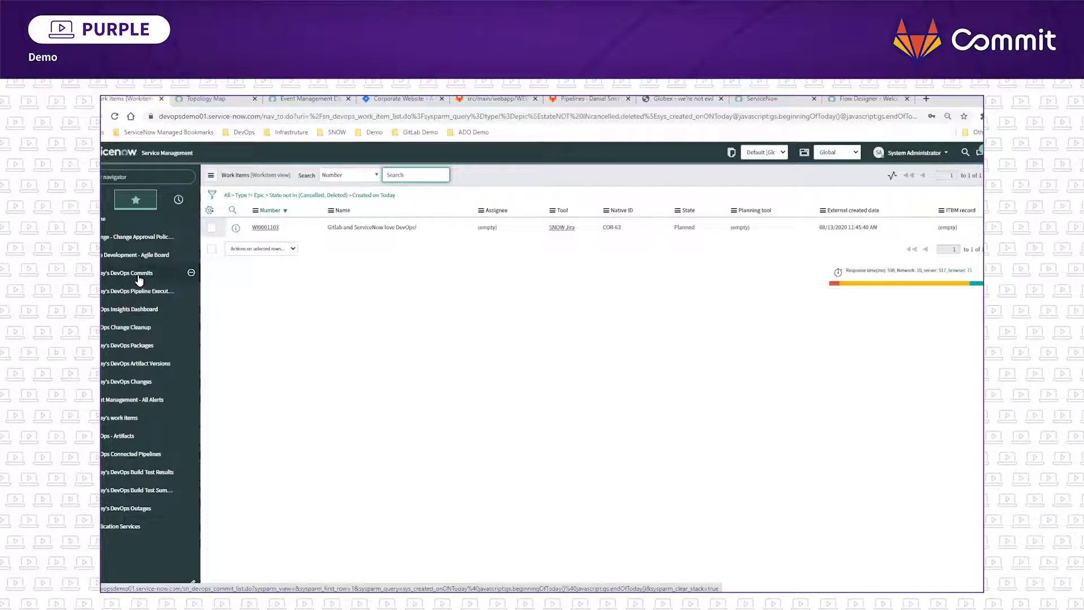
Step: Open change request CHG0030391 from today's DevOps changes and read its planning details, including the backout and test plans
click(125, 384)
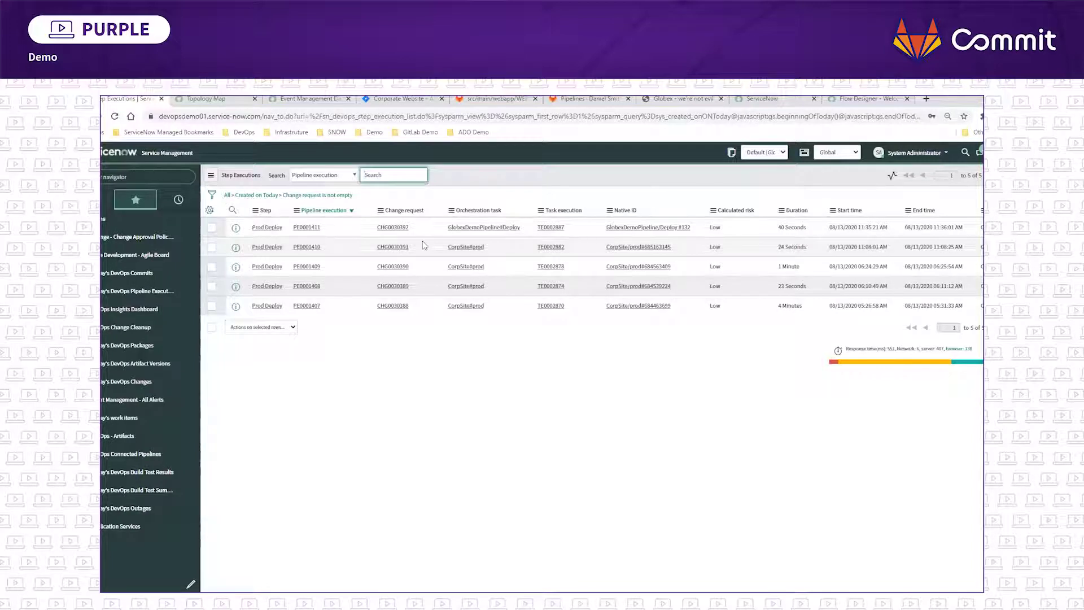
click(393, 249)
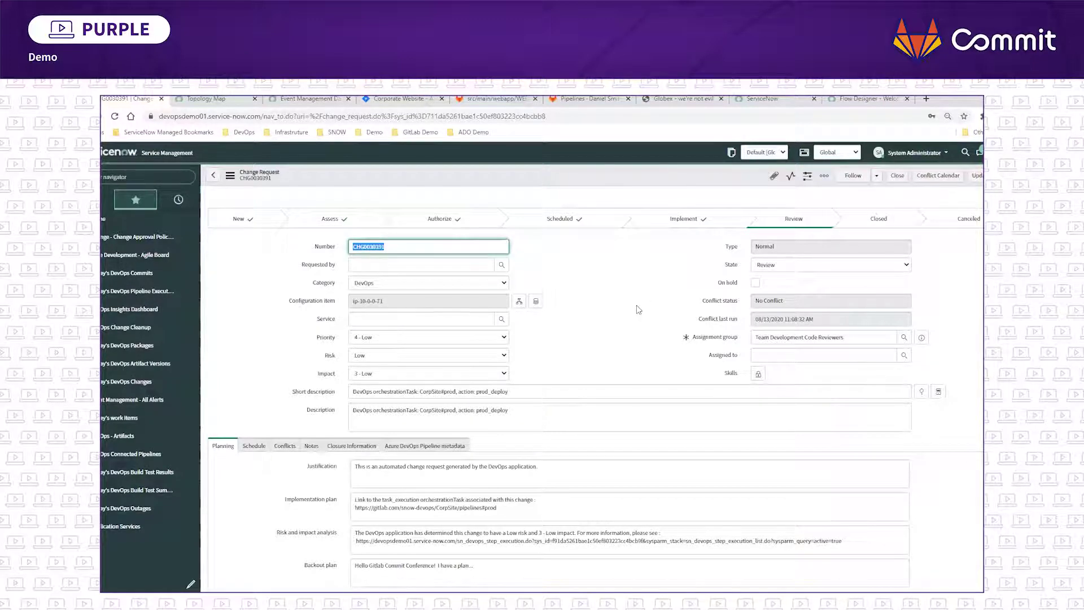
scroll(624, 317, down, 3)
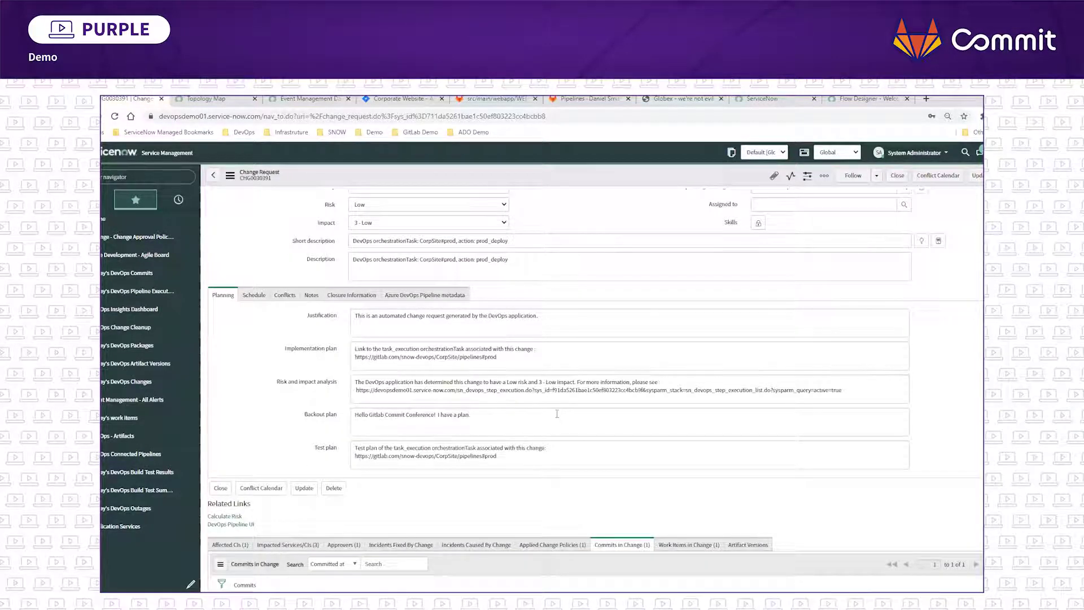
text(..)
key(BackSpace)
key(BackSpace)
scroll(522, 378, down, 2)
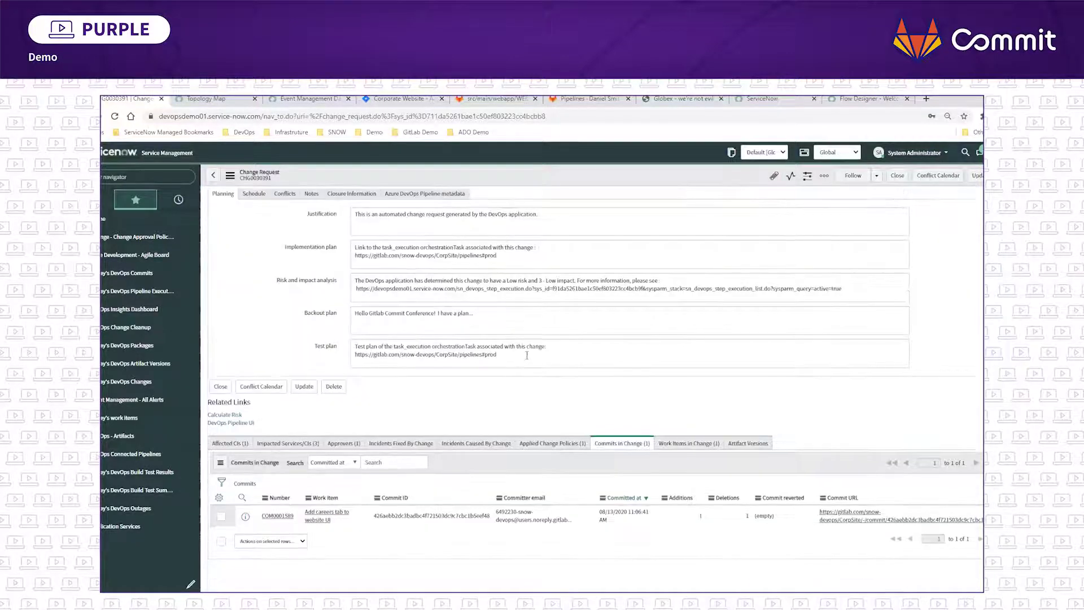
scroll(526, 355, down, 1)
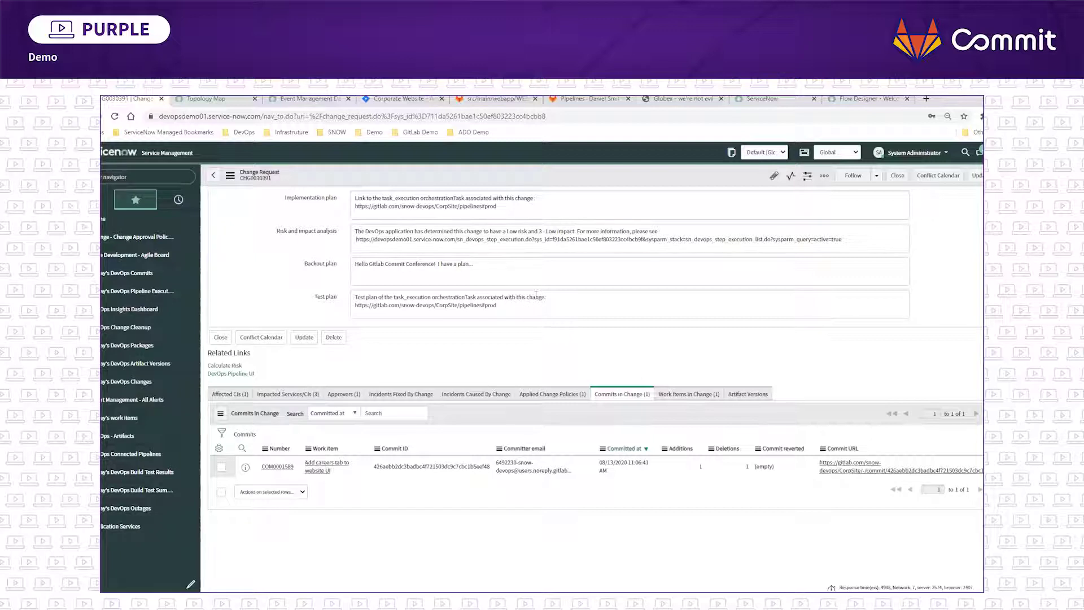
Step: Review the affected CIs, impacted services, approvers and work items related to change request CHG0030391
click(228, 394)
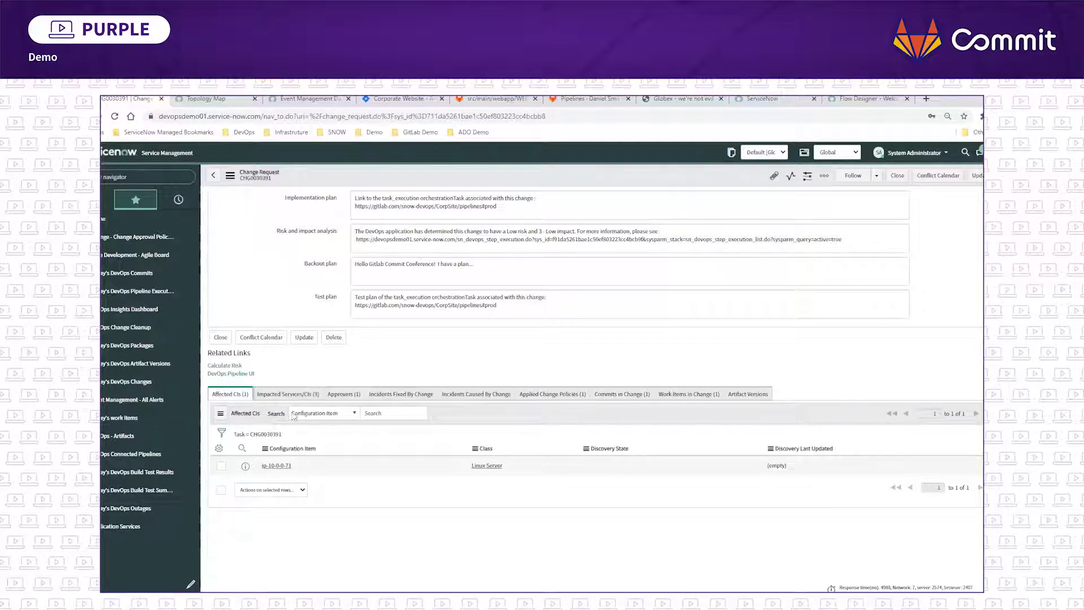
click(291, 397)
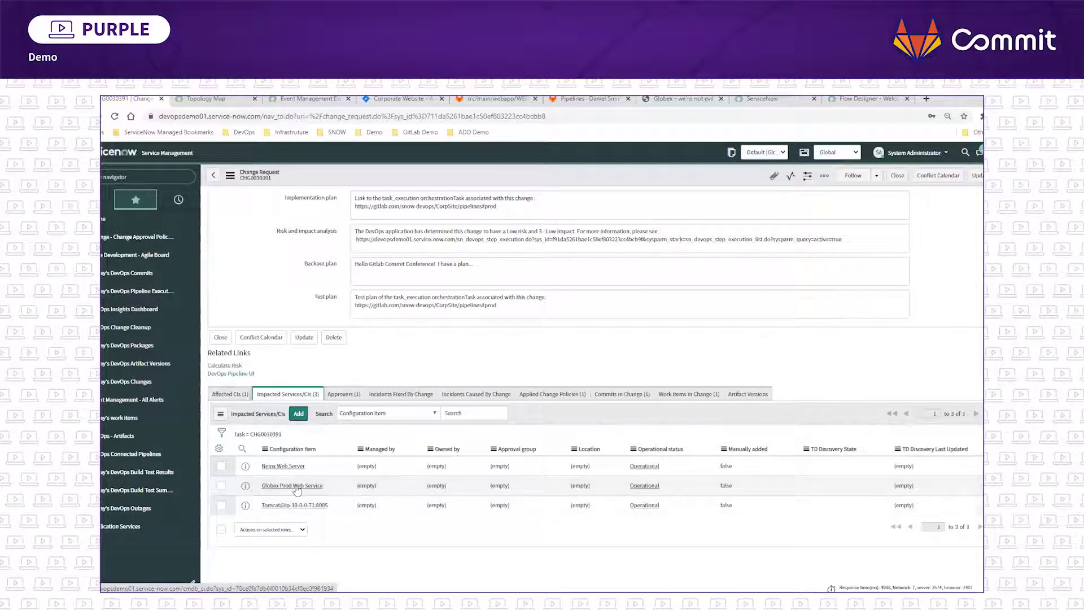
click(343, 394)
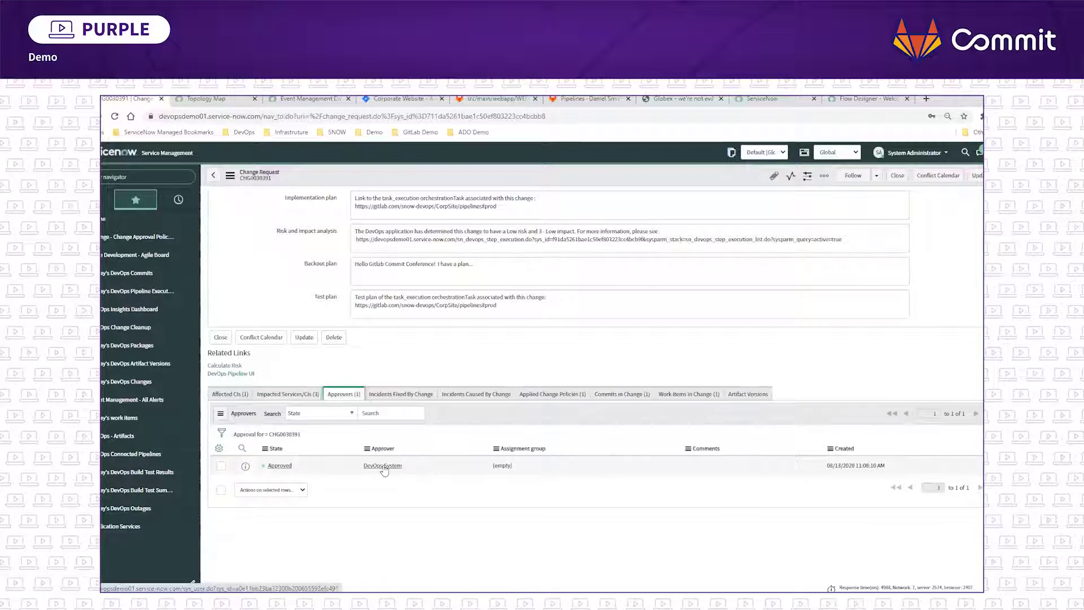
click(686, 394)
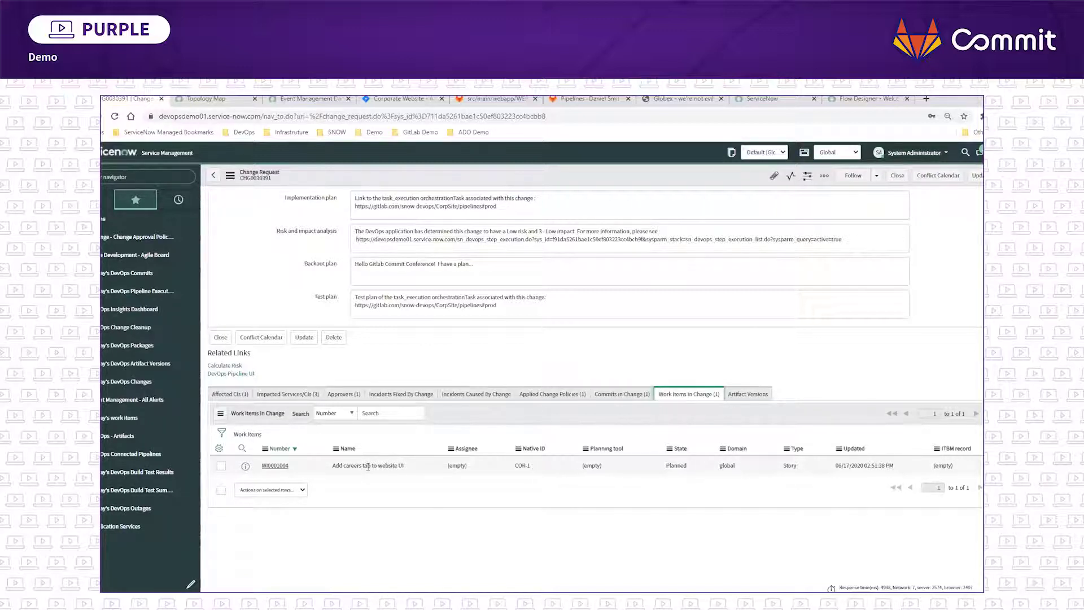
Step: Open the change request's linked commit in GitLab, inspect the header.jsp diff, and return to the change request
click(622, 394)
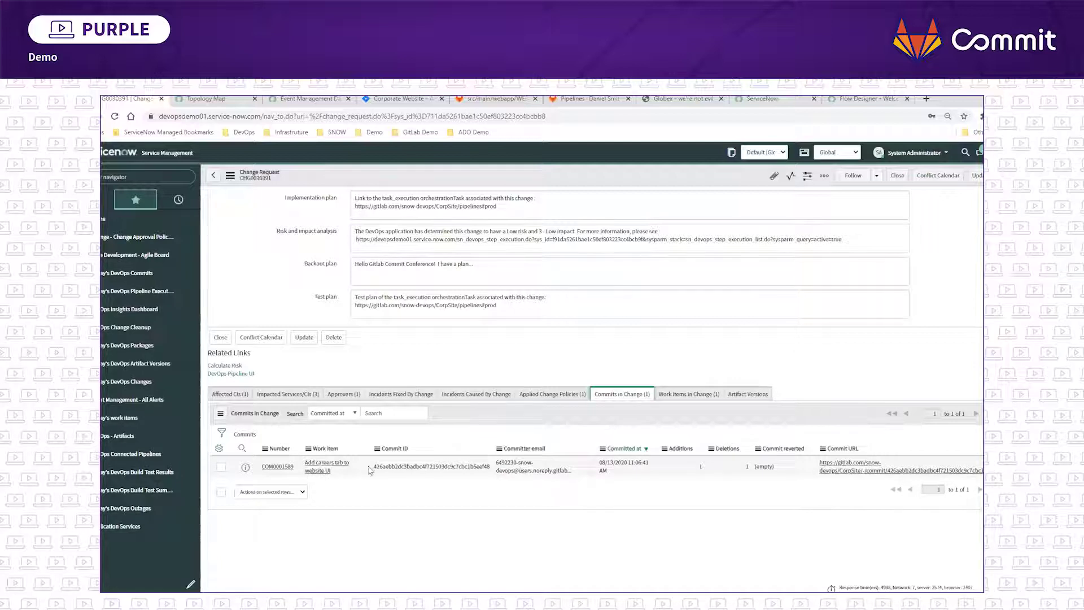
click(867, 468)
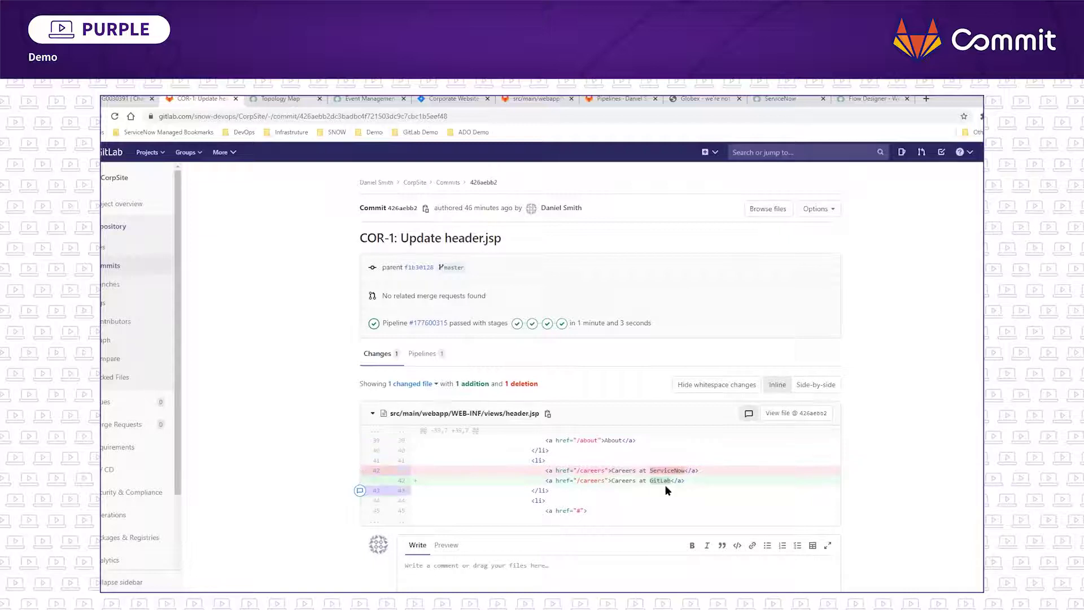
click(130, 103)
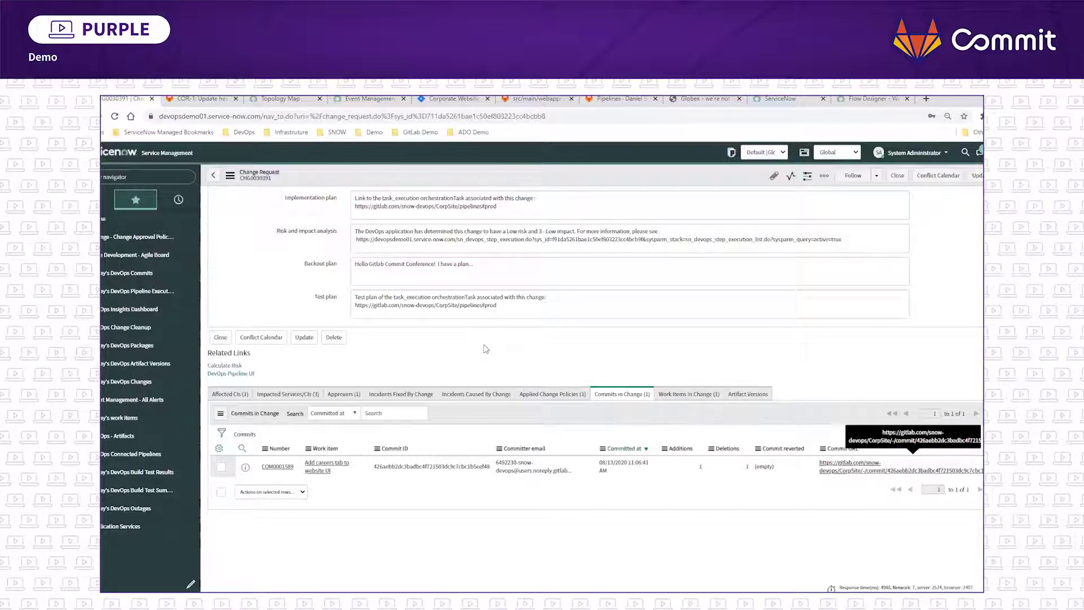
Step: Open the DevOps Change Policy - QuickStart record from the change request's applied change policies and review its policy inputs
click(557, 395)
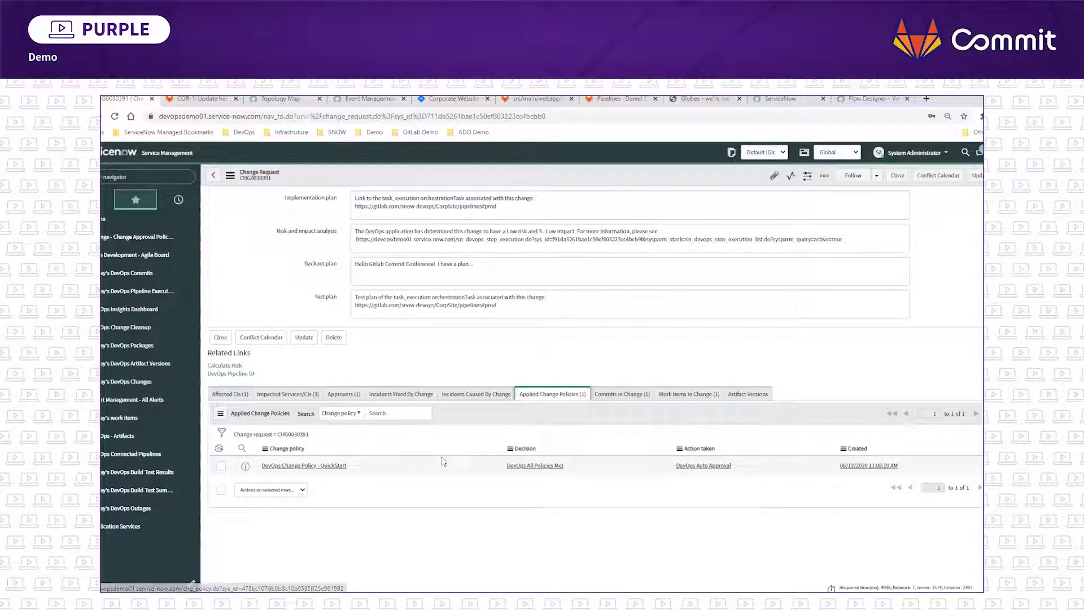
click(325, 467)
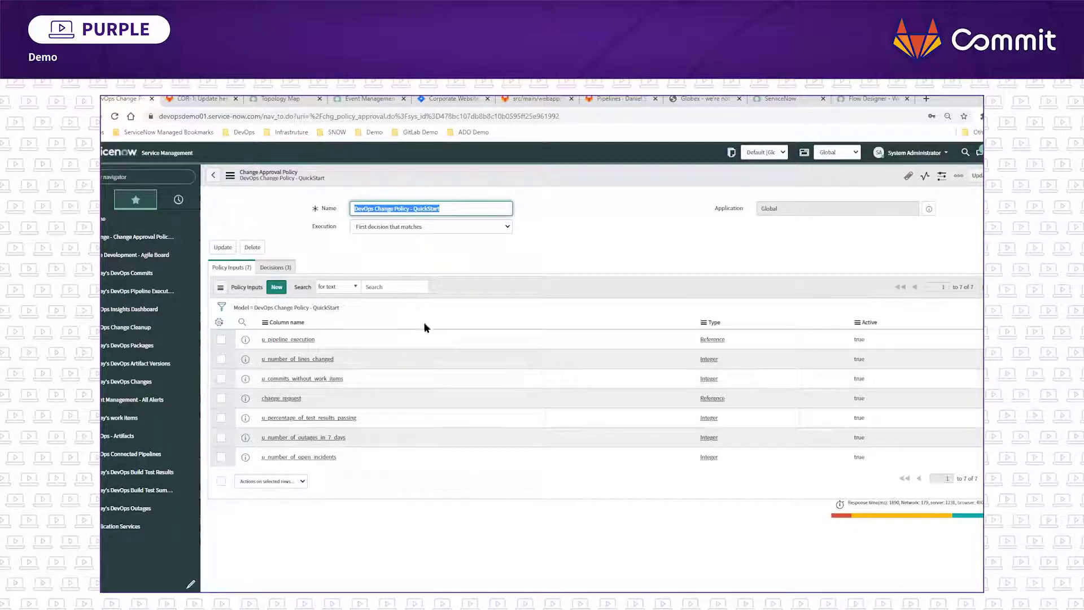
click(572, 229)
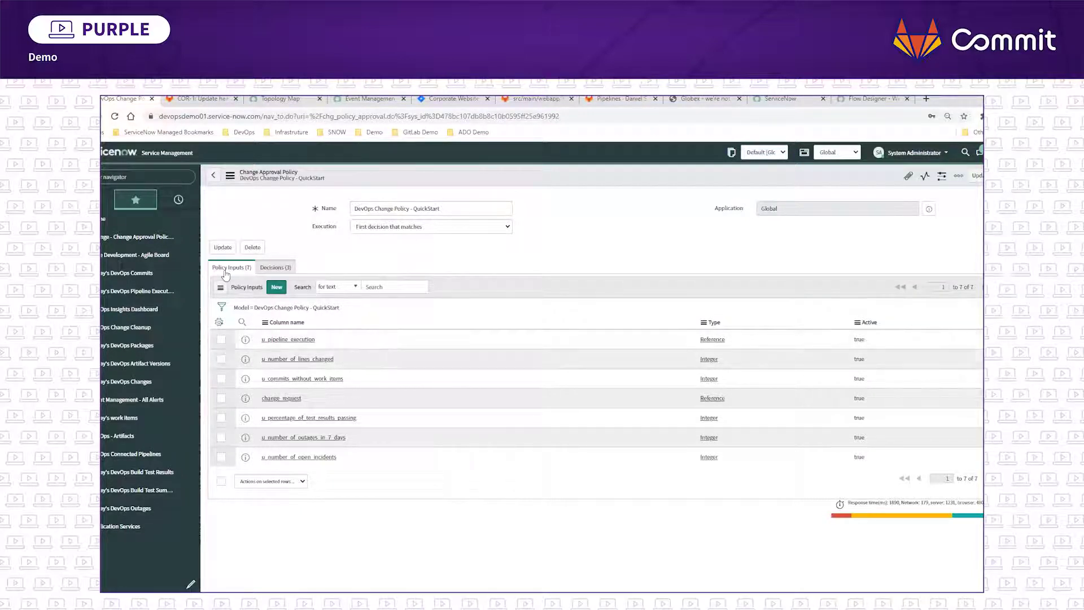
Step: Compare the policy's decisions with its inputs, and check the Execution options, keeping "First decision that matches"
click(276, 269)
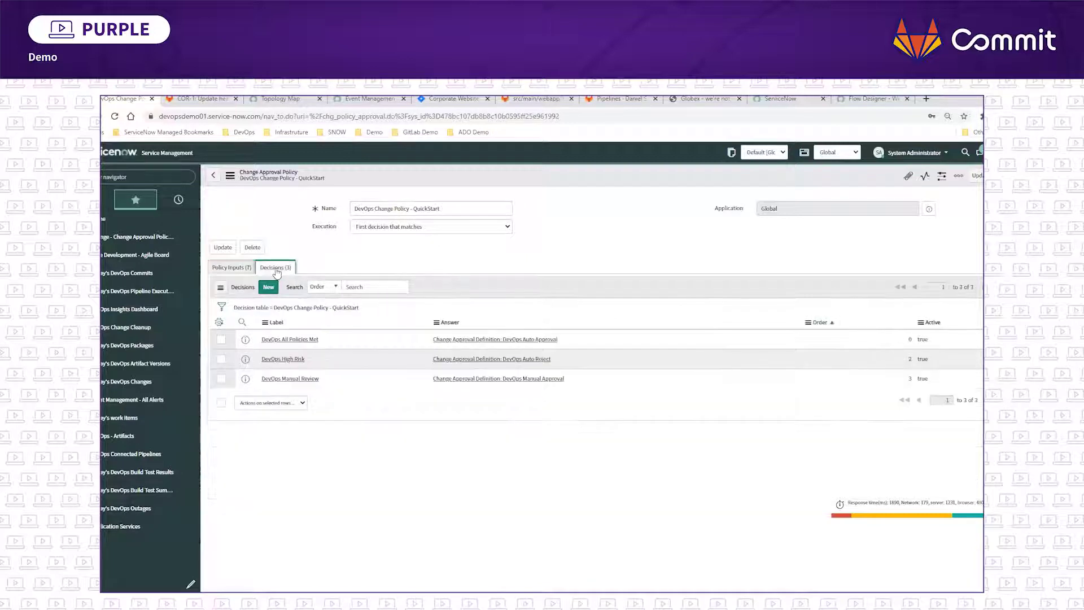
click(231, 269)
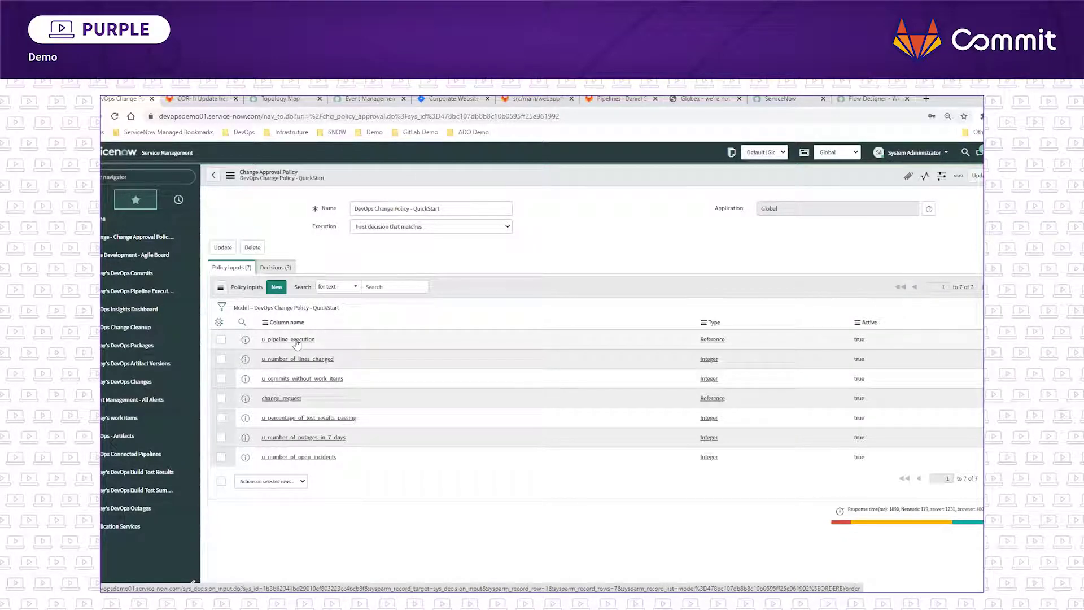
click(276, 269)
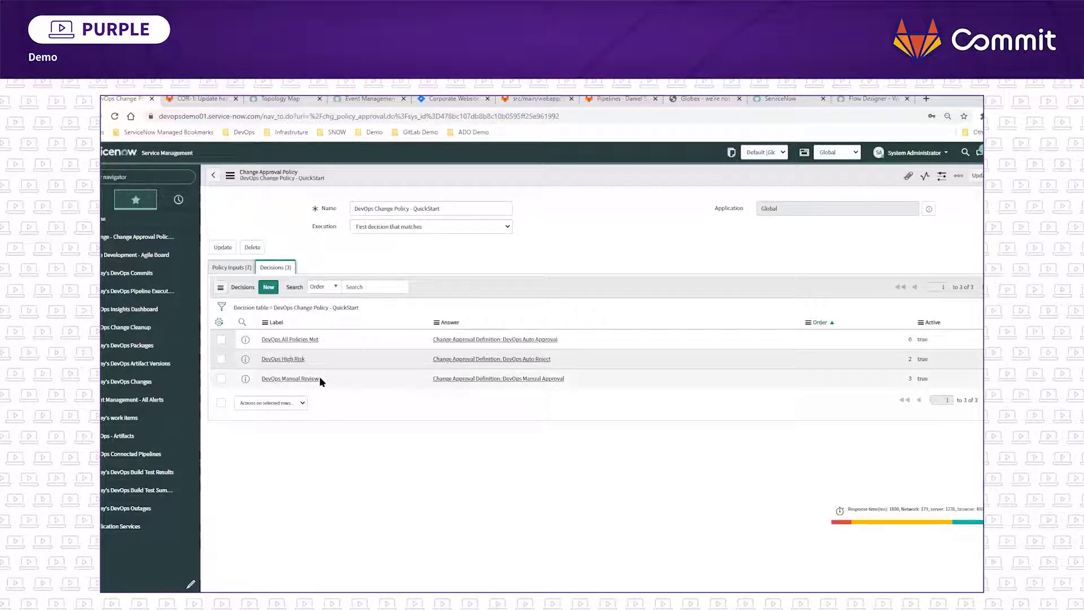
click(459, 229)
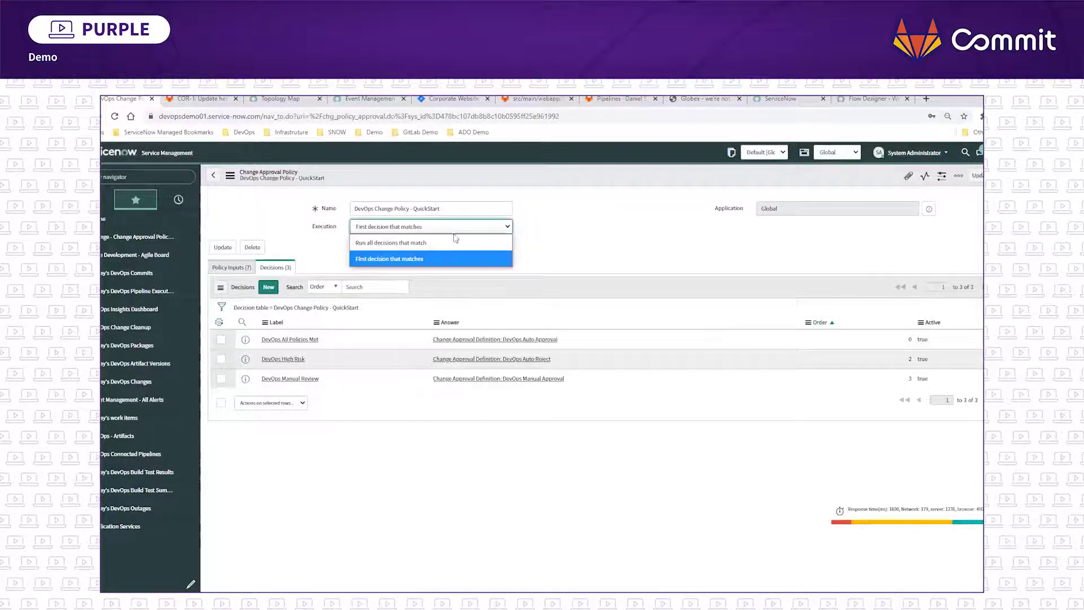
click(405, 260)
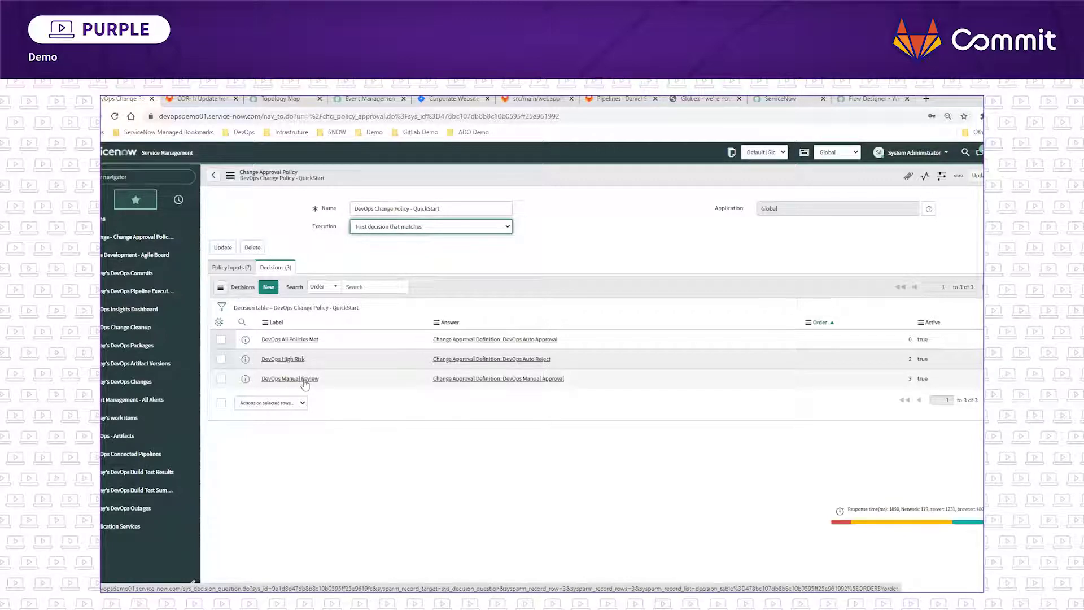
Step: Inspect the conditions of the DevOps All Policies Met and DevOps High Risk decisions, and return to the change policy
click(304, 342)
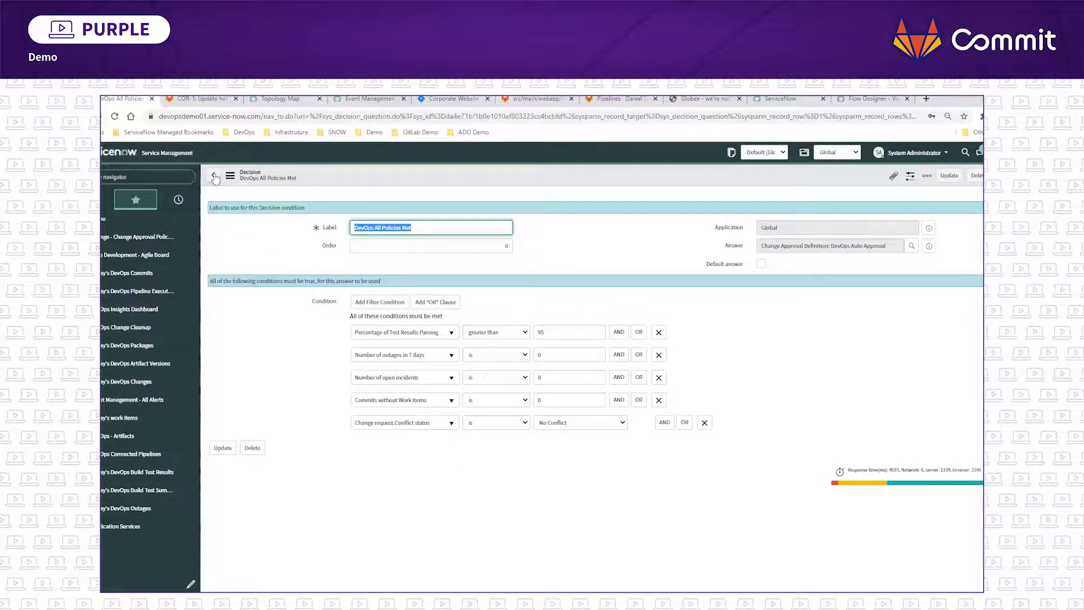
click(214, 180)
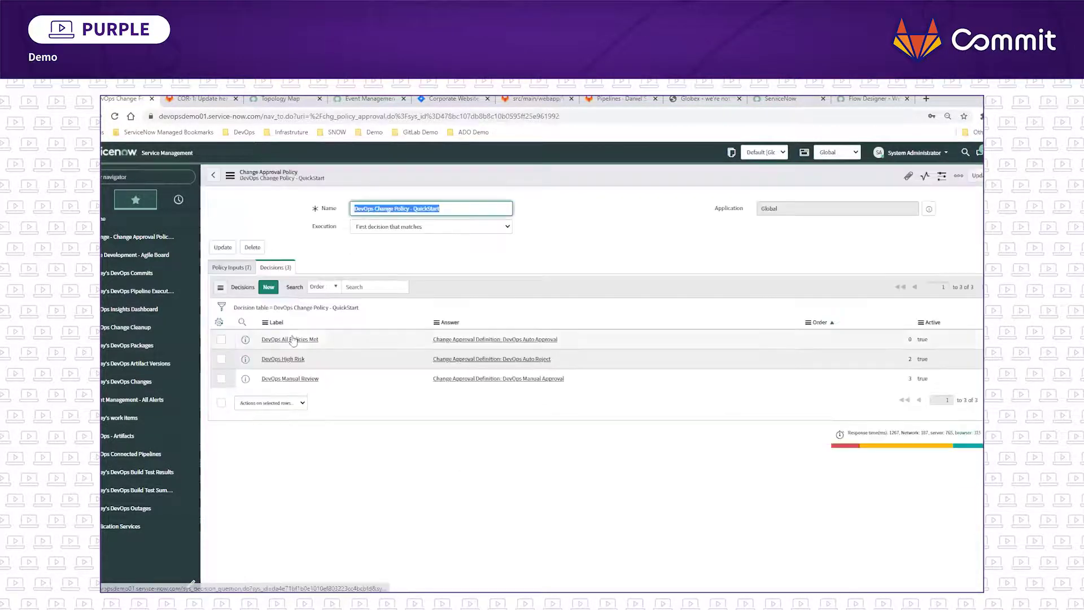
click(301, 341)
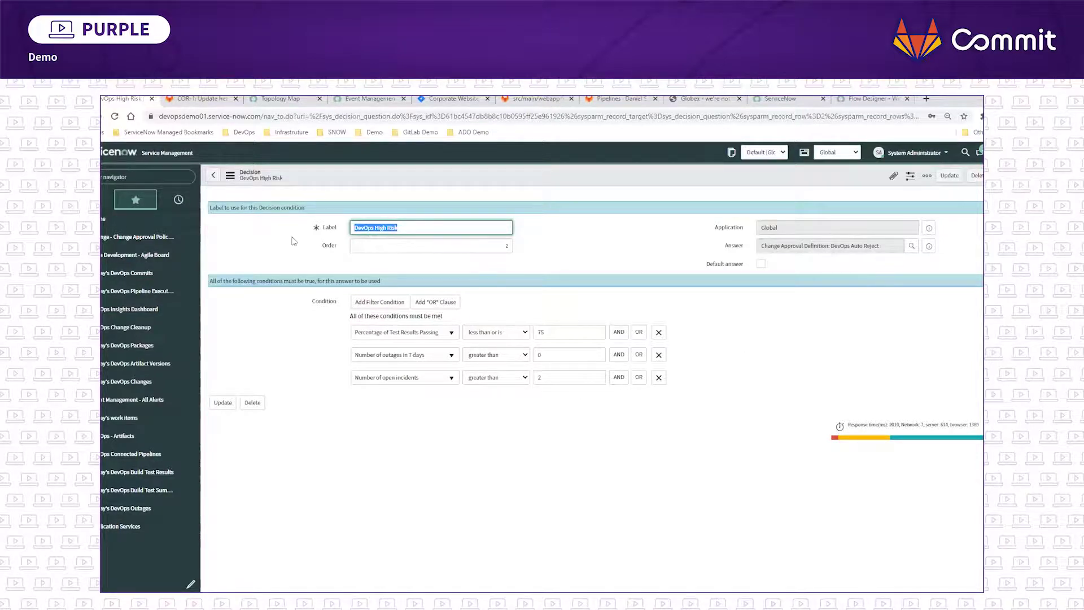
click(213, 175)
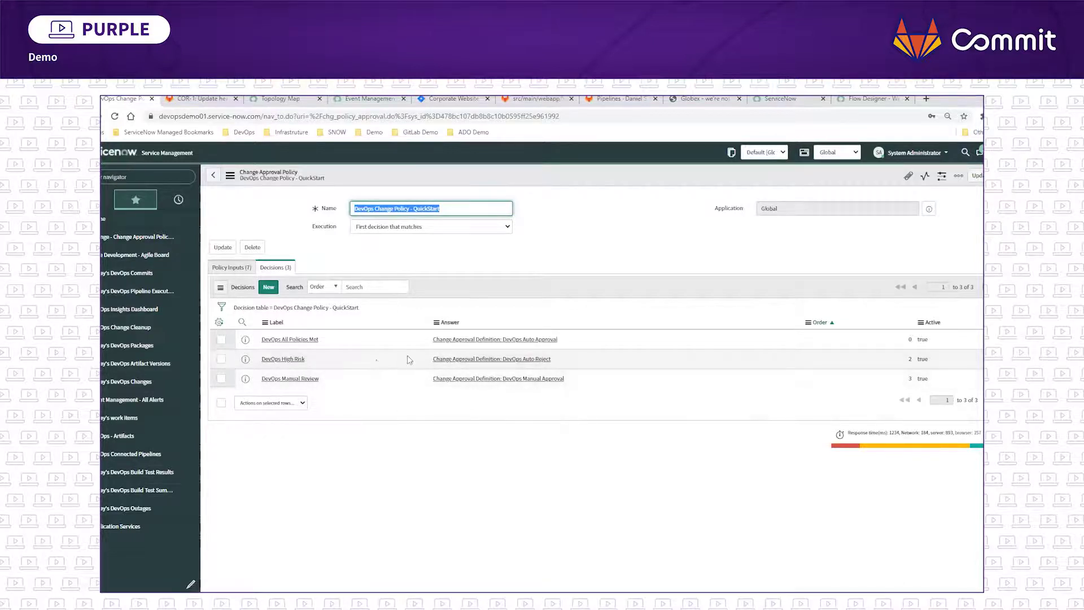
Step: Check today's DevOps pipeline executions in ServiceNow against the pipeline status in GitLab, and return to ServiceNow
click(142, 296)
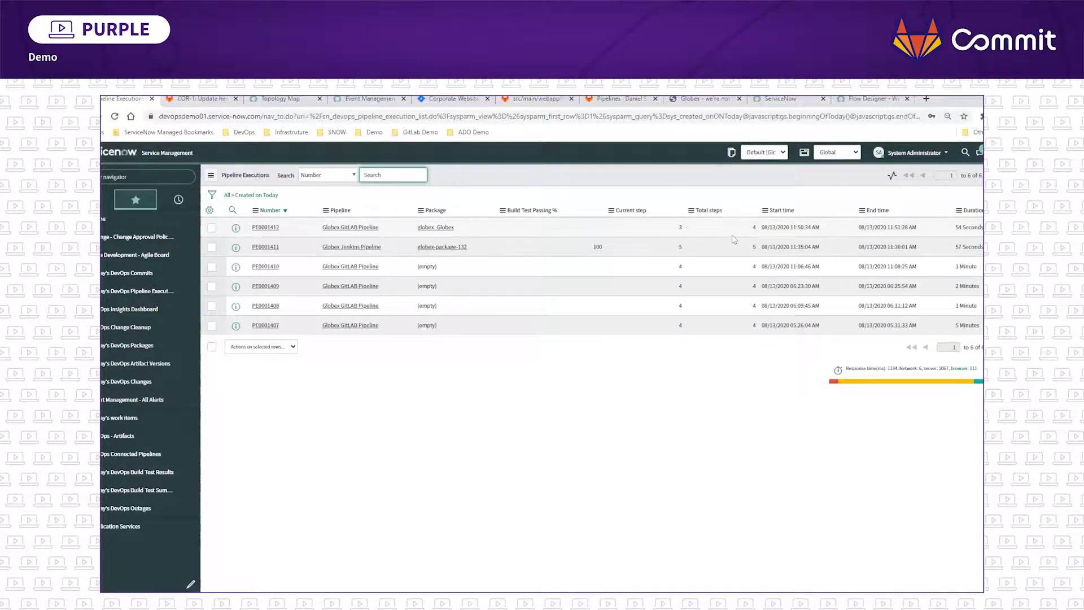
click(619, 99)
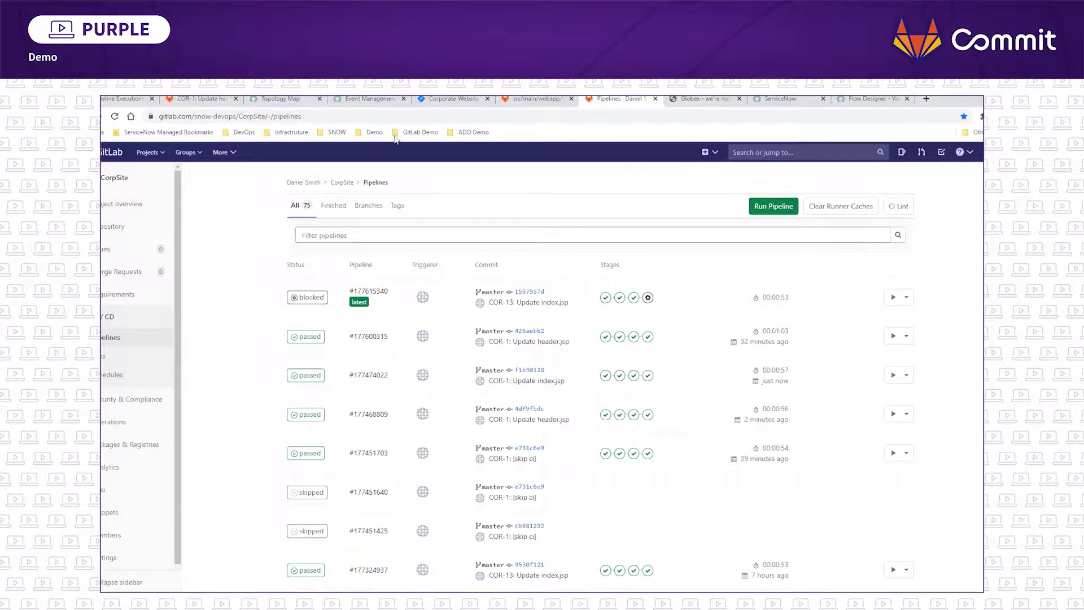
click(125, 100)
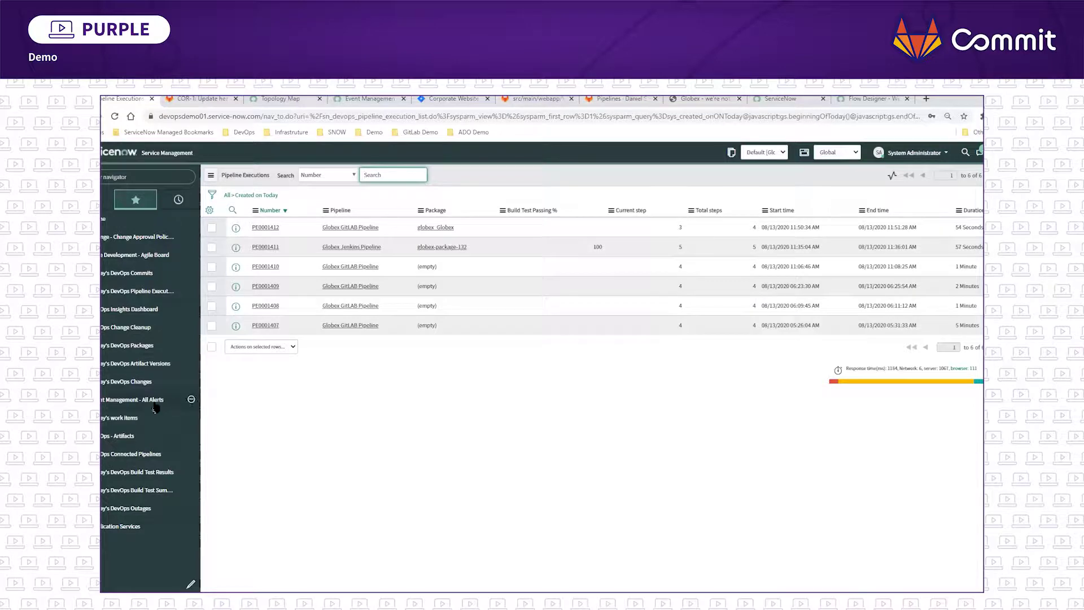
Step: Open change request CHG0030393 for the new CorpSite prod deployment from today's DevOps changes
click(129, 418)
click(129, 382)
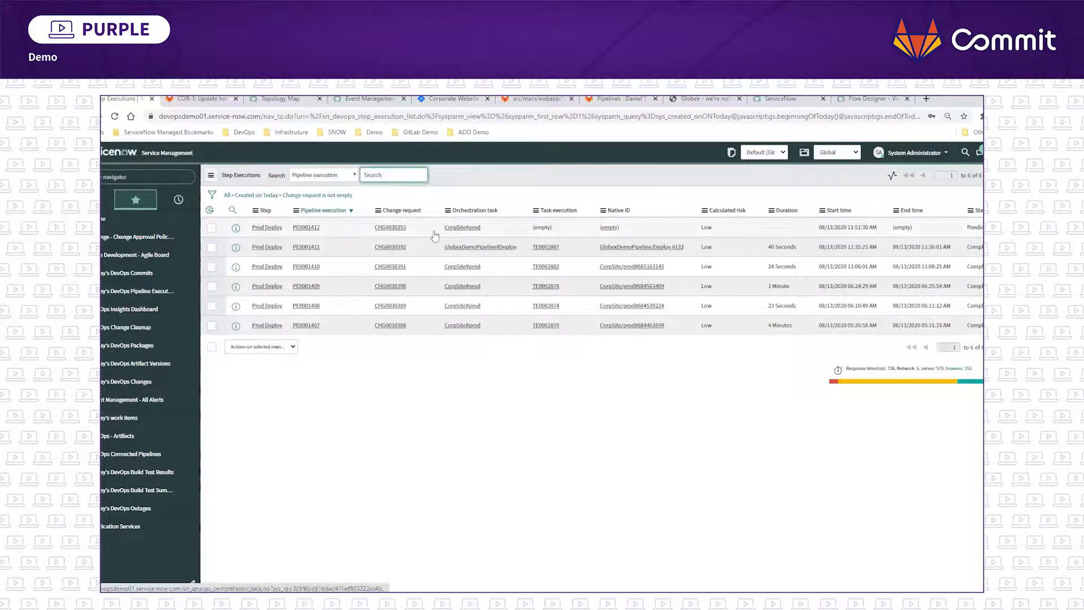
click(391, 228)
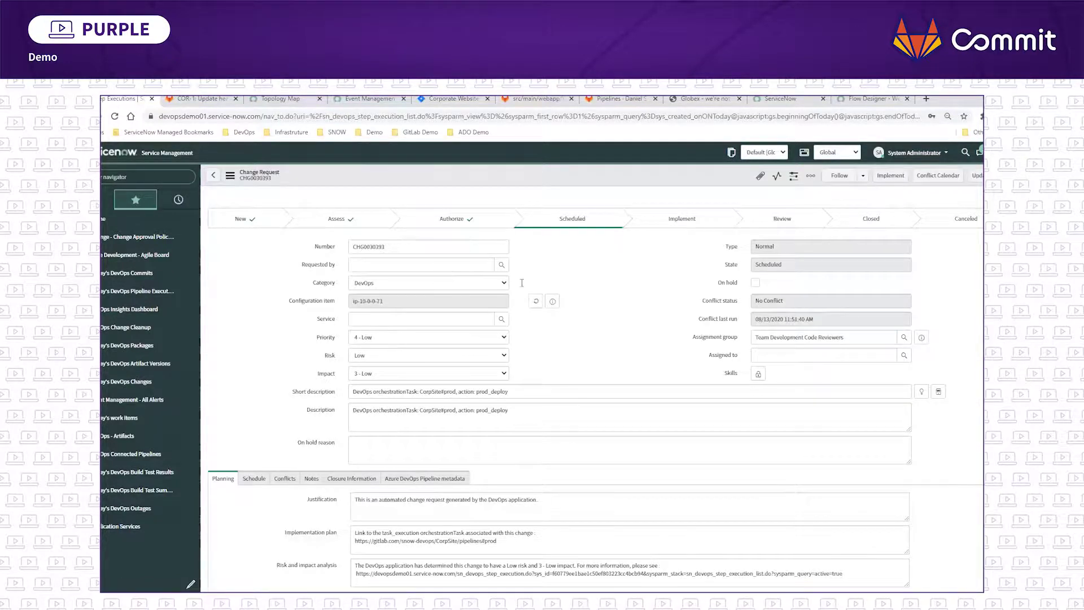
Step: Review the commits, artifact versions and impacted services/CIs related to change request CHG0030393
scroll(573, 380, down, 3)
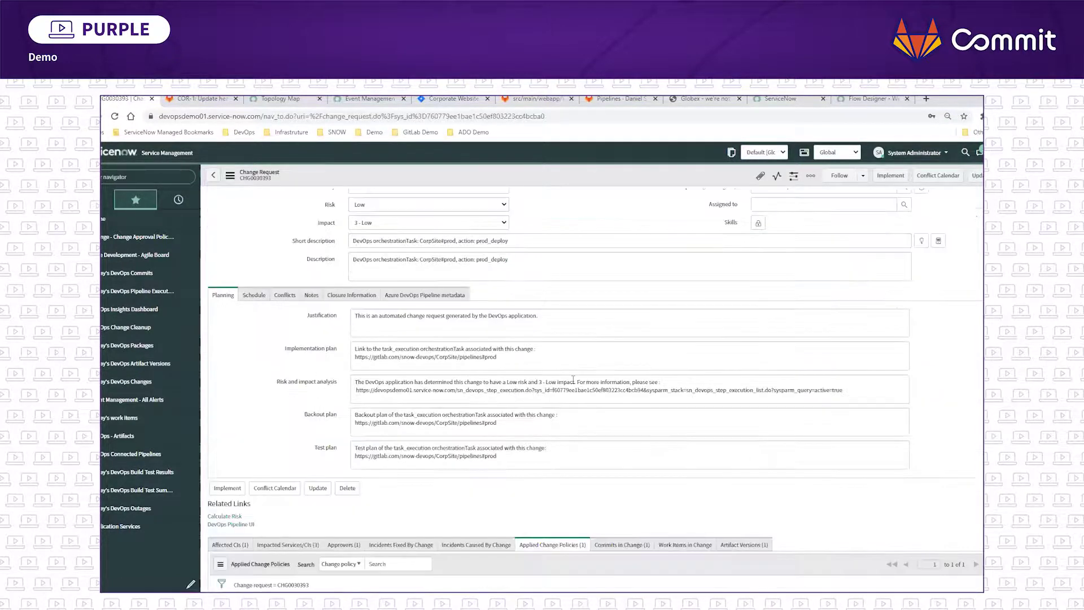
scroll(573, 380, down, 3)
click(621, 377)
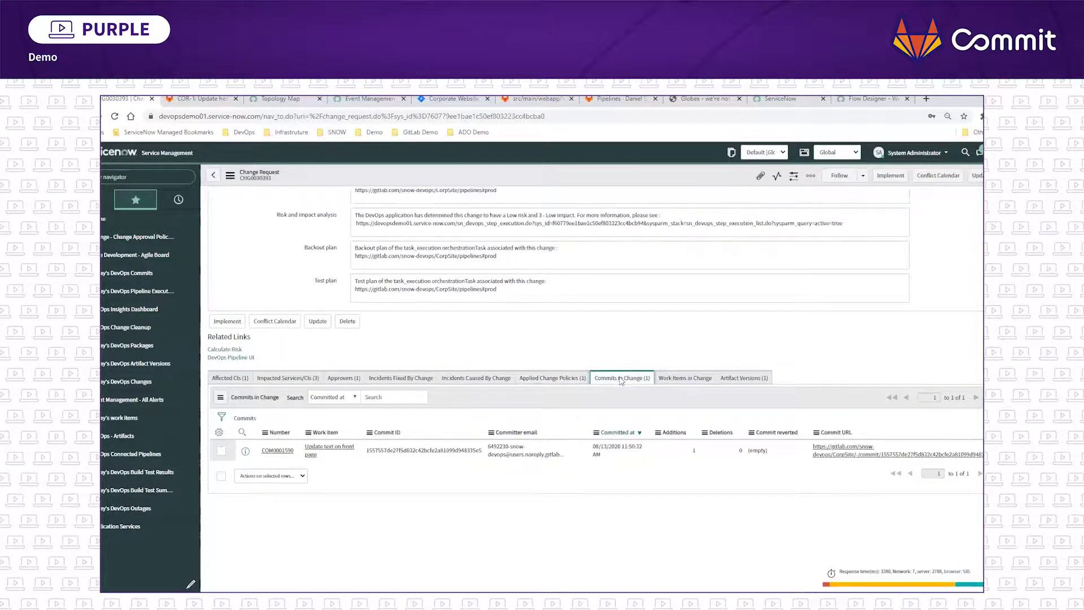
click(744, 378)
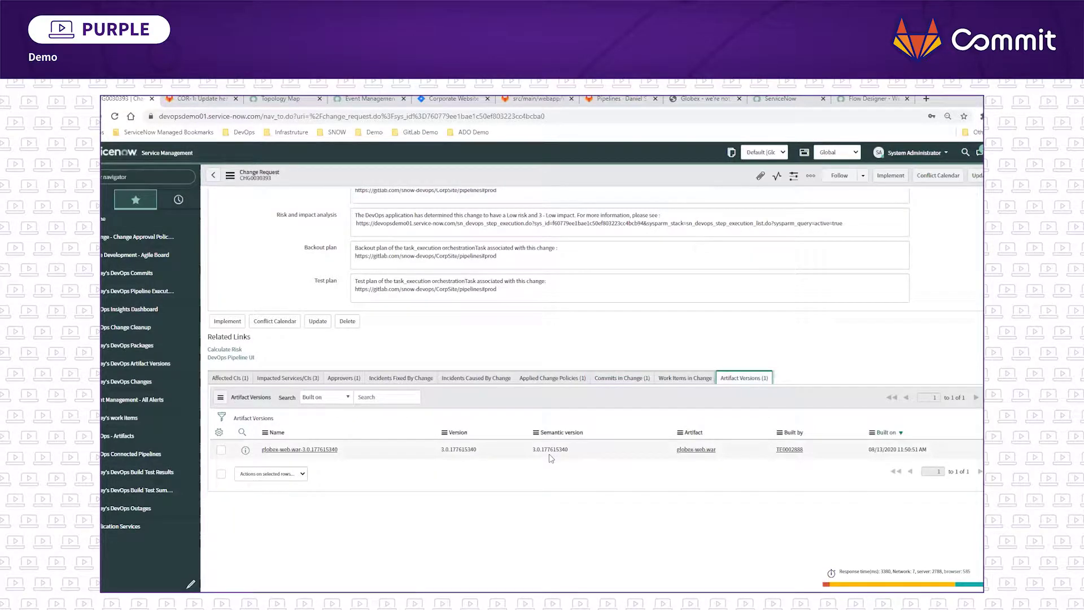
click(275, 377)
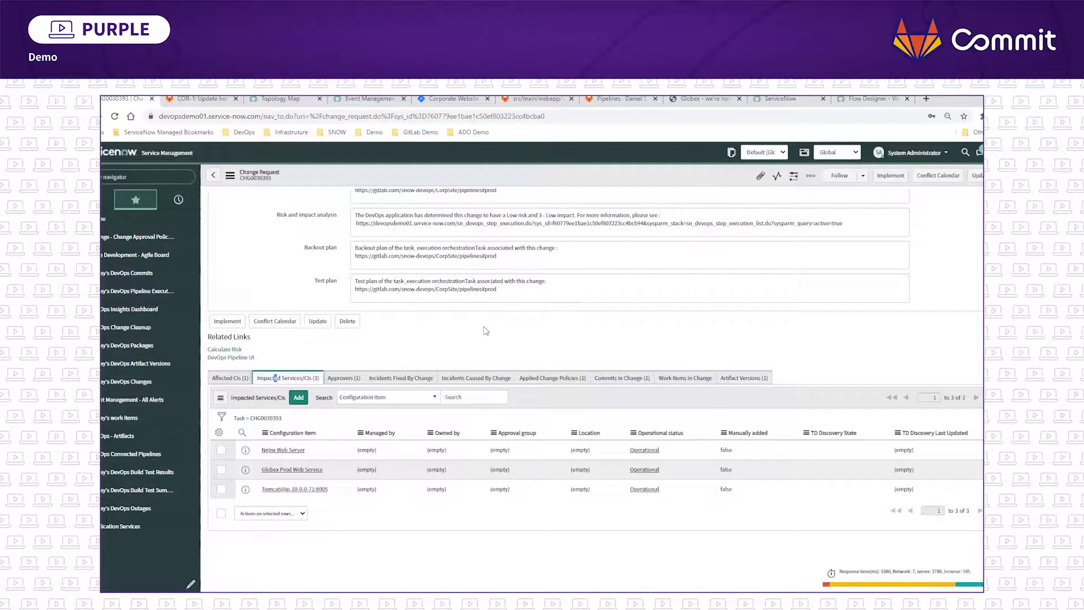
Step: Check the change request's details and inspect which change policy, decision and action were applied to it
scroll(486, 330, up, 4)
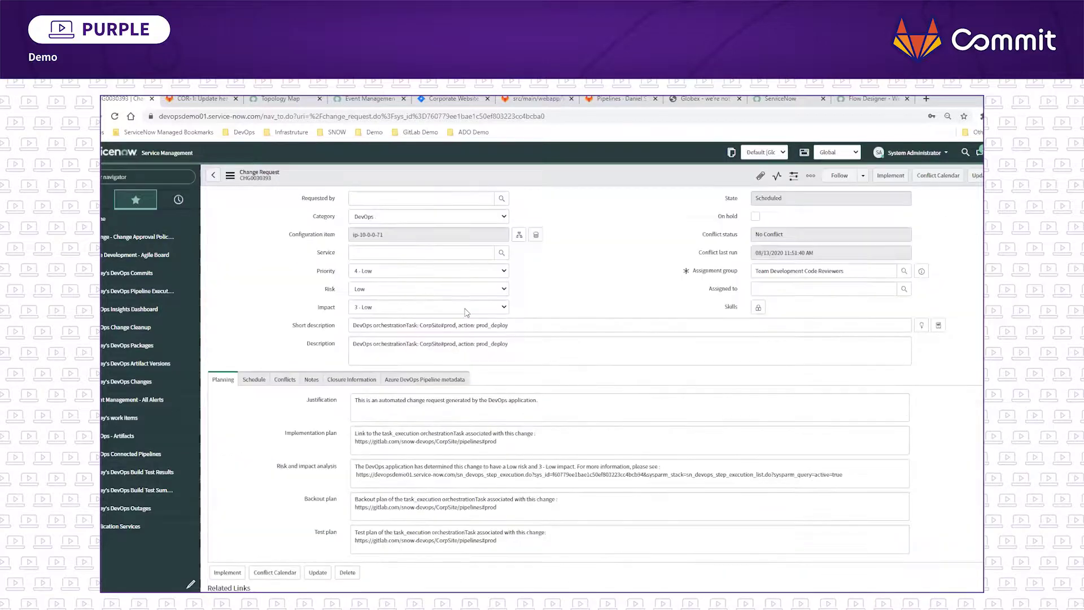
scroll(465, 309, down, 3)
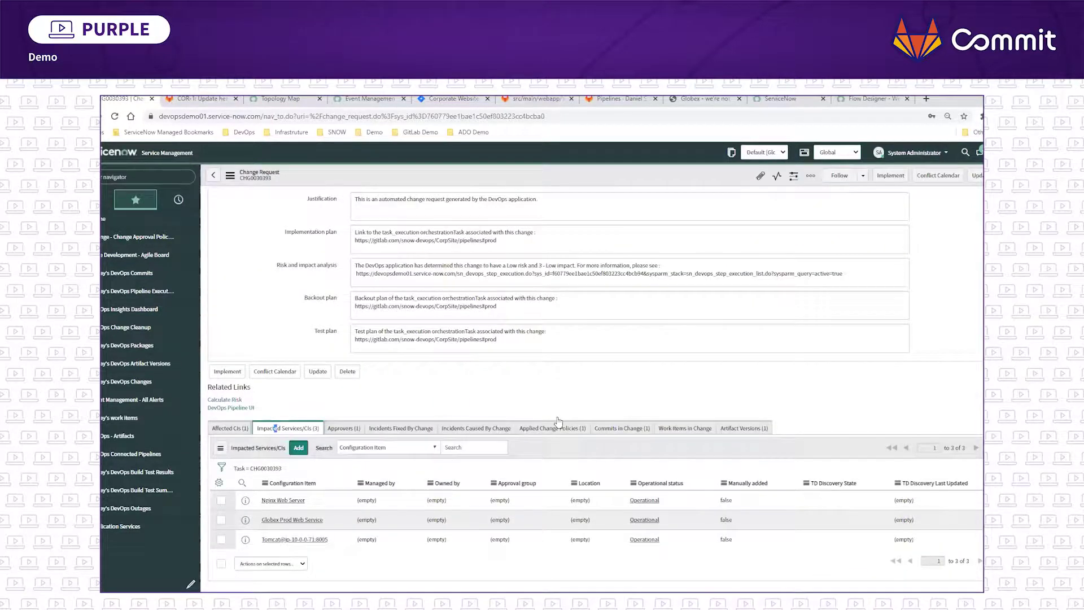
click(556, 428)
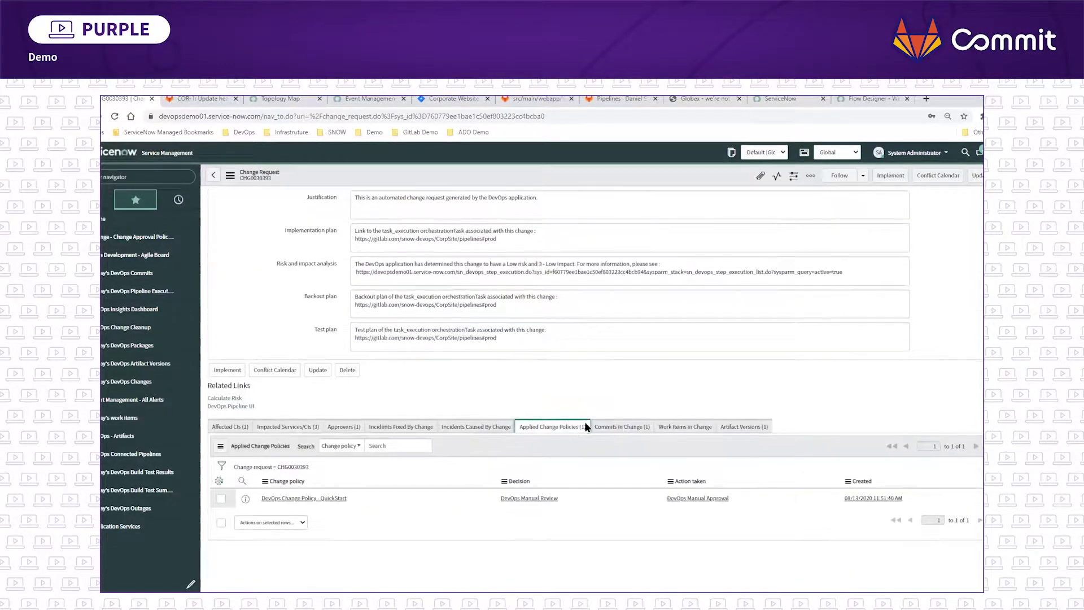
scroll(585, 421, down, 1)
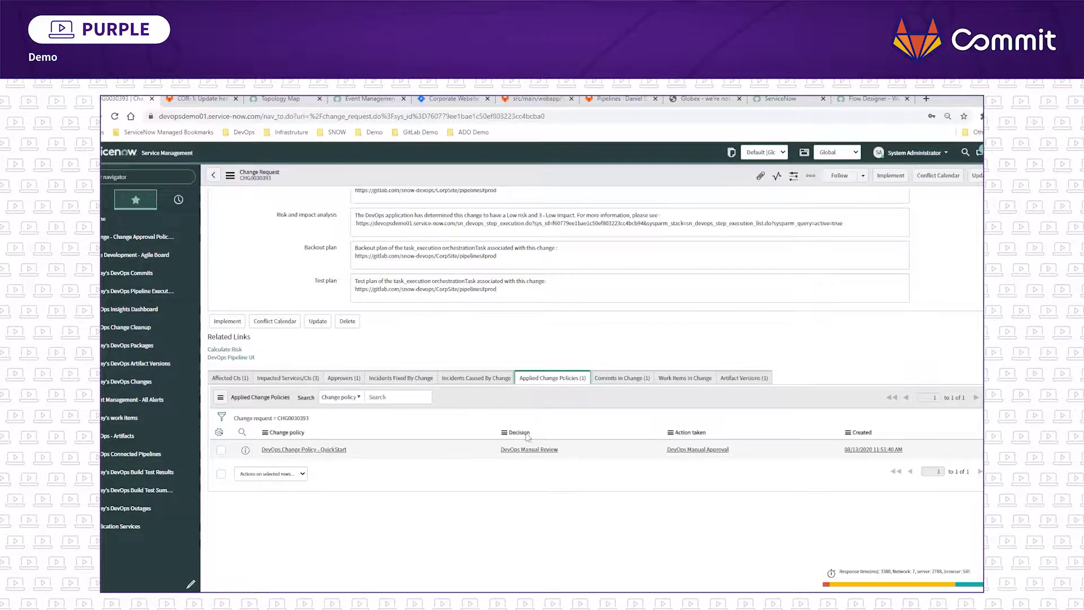
Step: Approve the requested System Administrator approval for change request CHG0030393
click(345, 378)
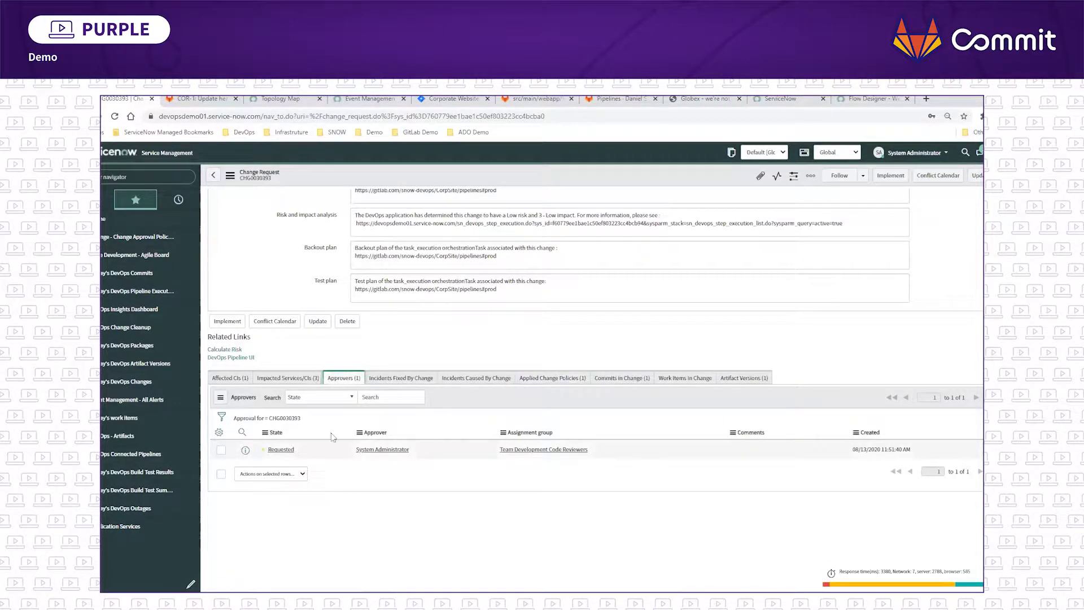
right_click(328, 448)
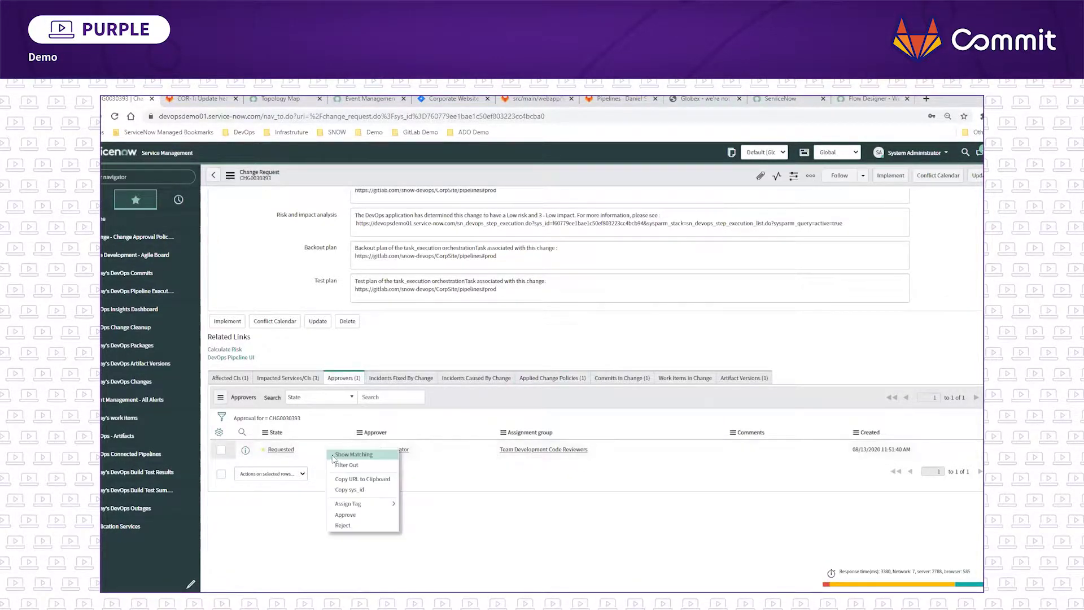
click(360, 515)
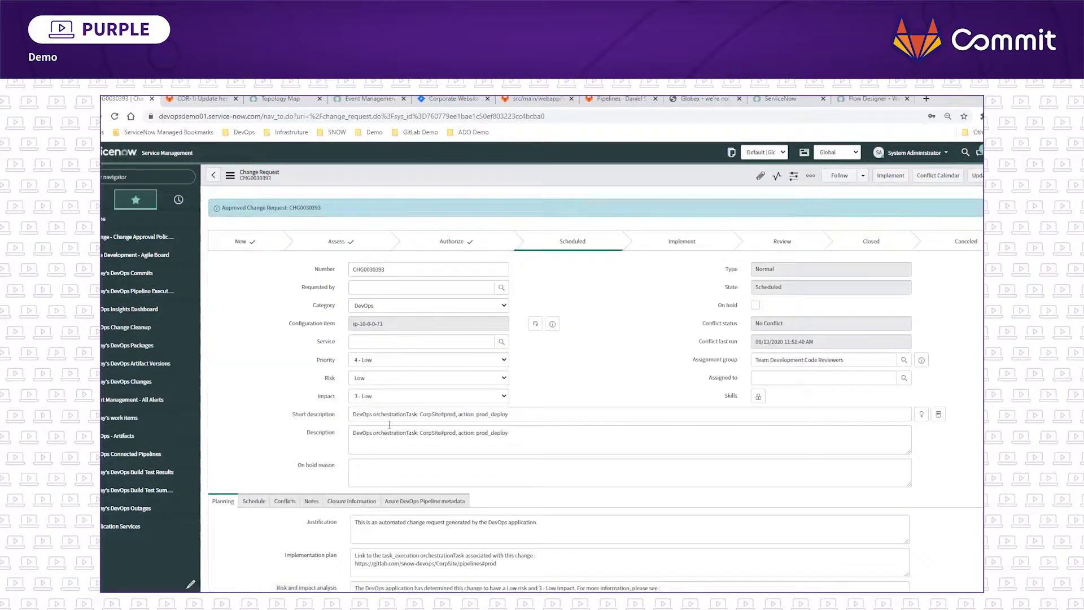
Step: Check the change request's notes and activity history, and move the change to the Implement state
scroll(395, 422, down, 3)
click(311, 319)
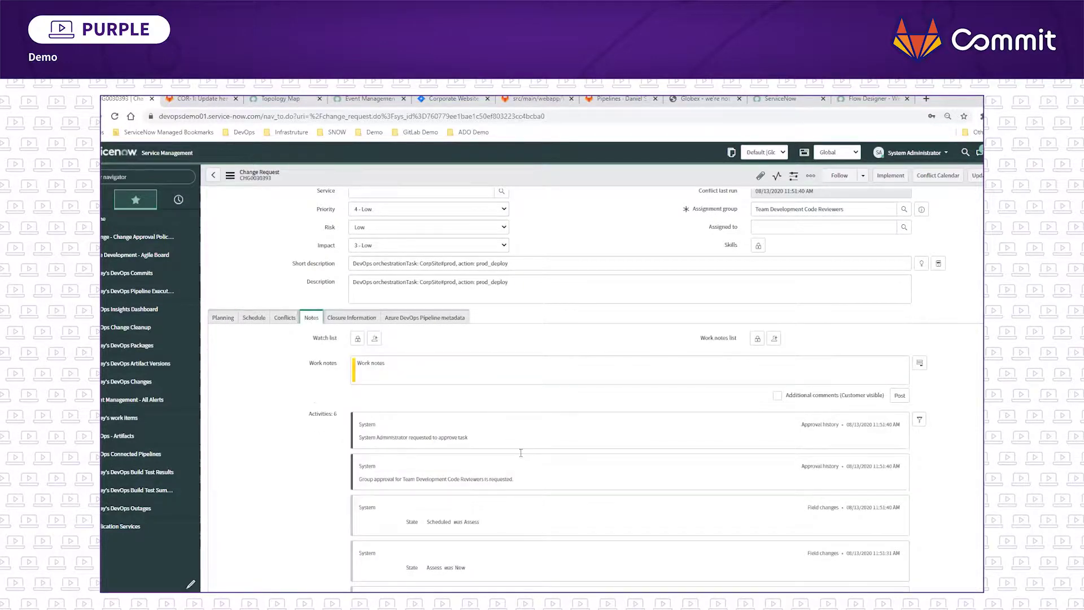
scroll(522, 455, up, 3)
click(891, 176)
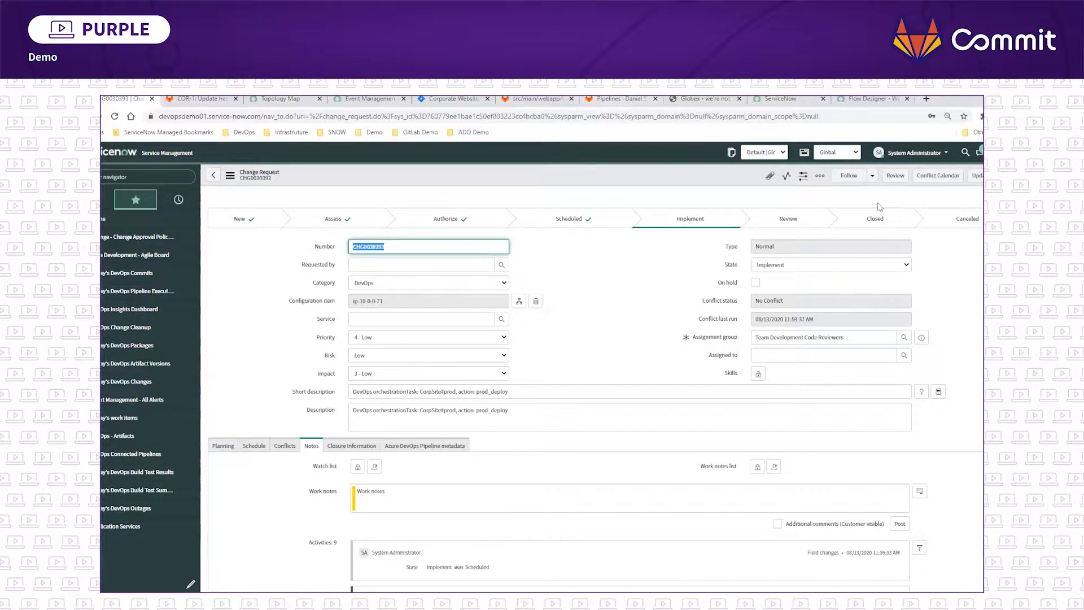
Step: Switch to GitLab to refresh the CorpSite pipeline status, and reload the Globex website to check the deployed front page
click(620, 100)
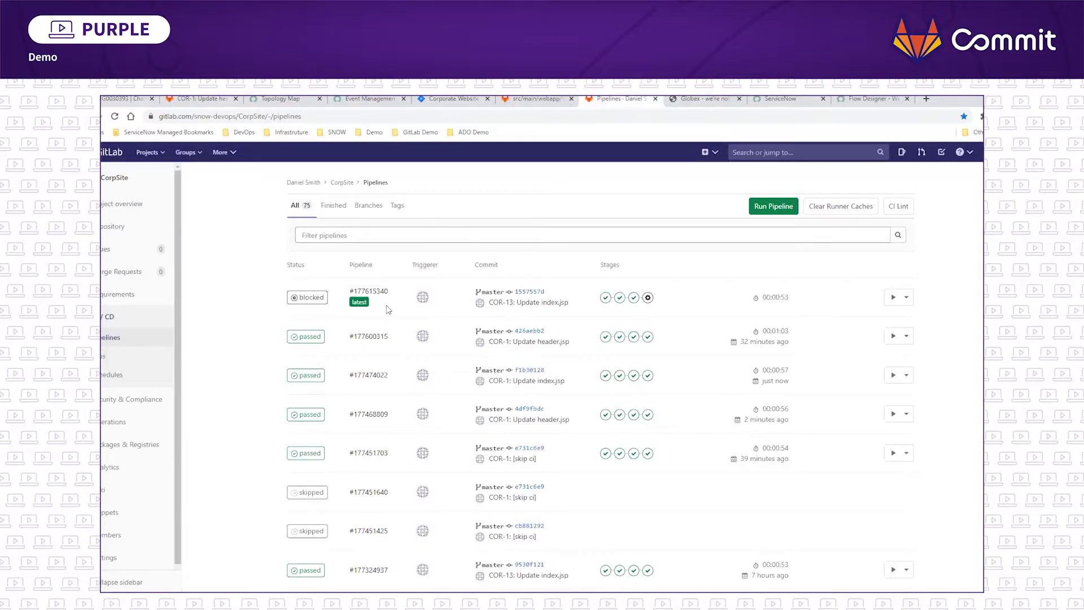
click(116, 117)
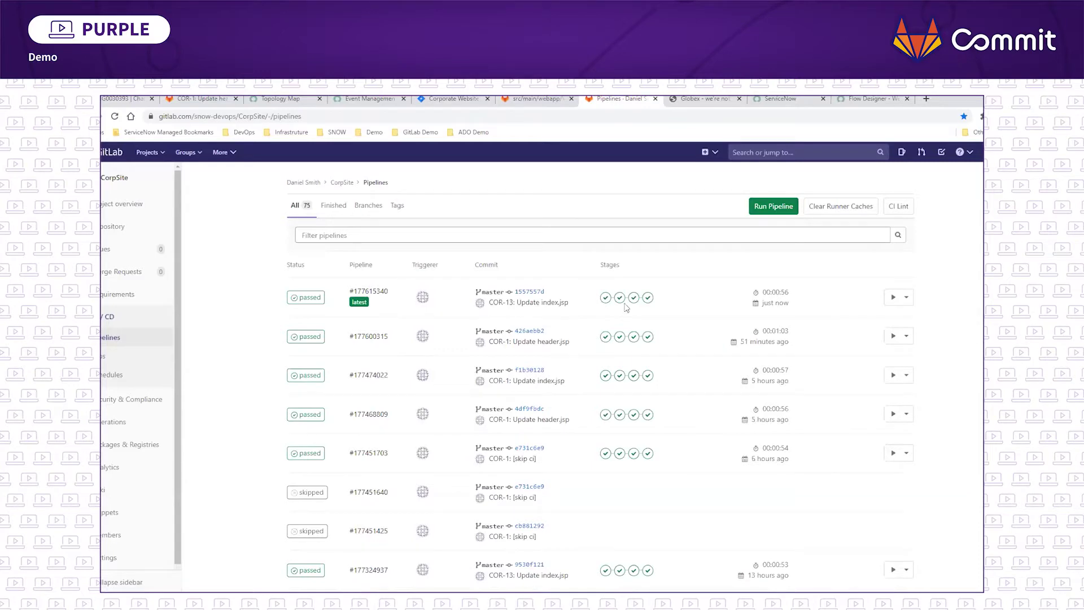
click(696, 100)
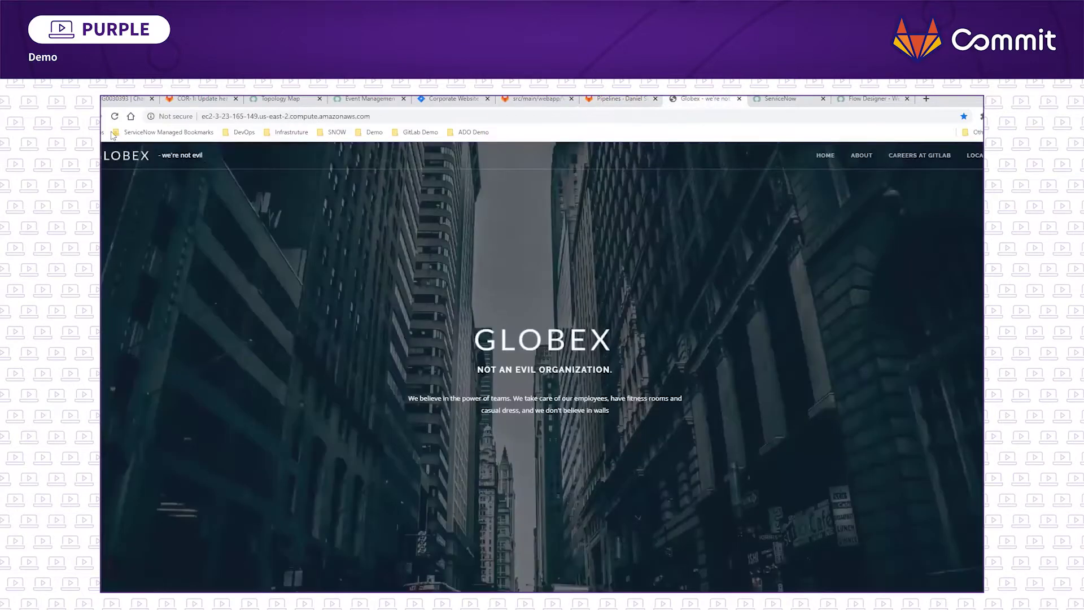
click(115, 116)
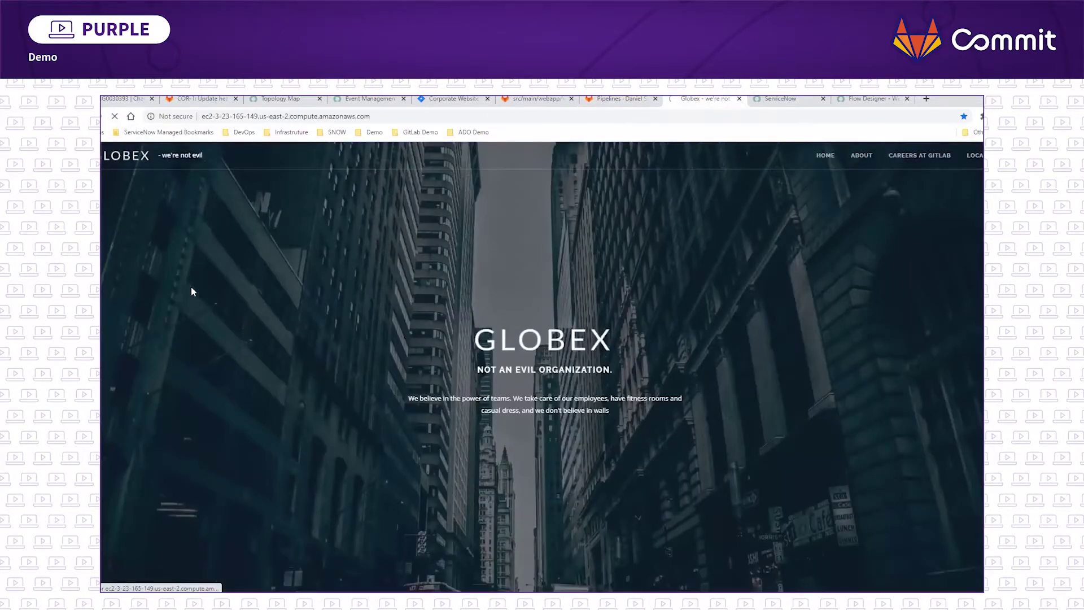